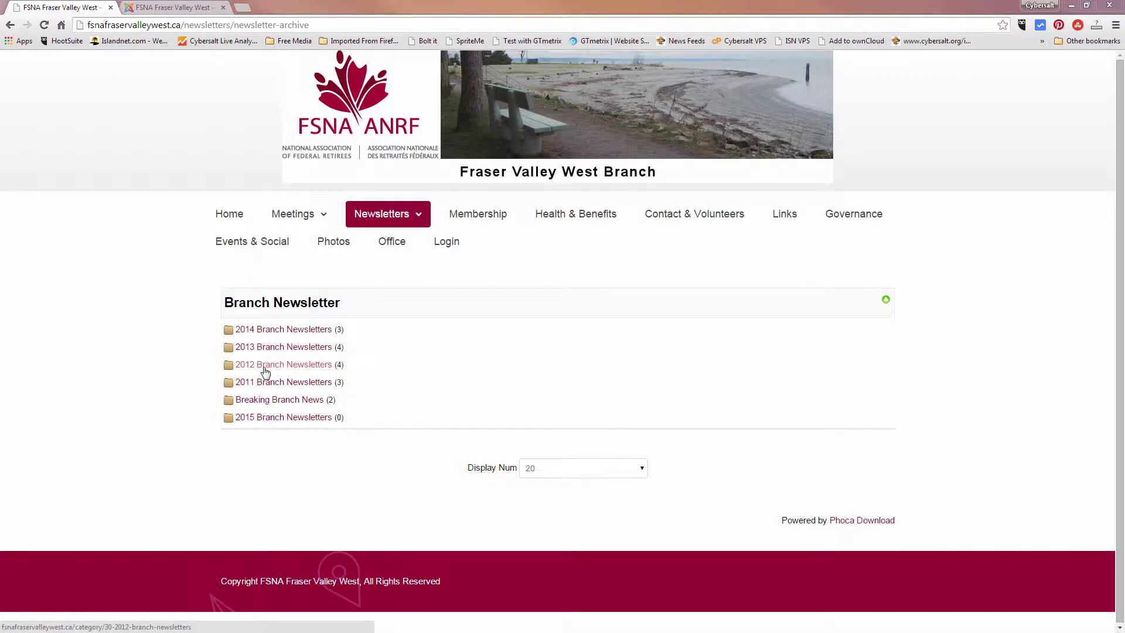
# - From the admin tab, open Components > Phoca Download Options
pyautogui.click(173, 7)
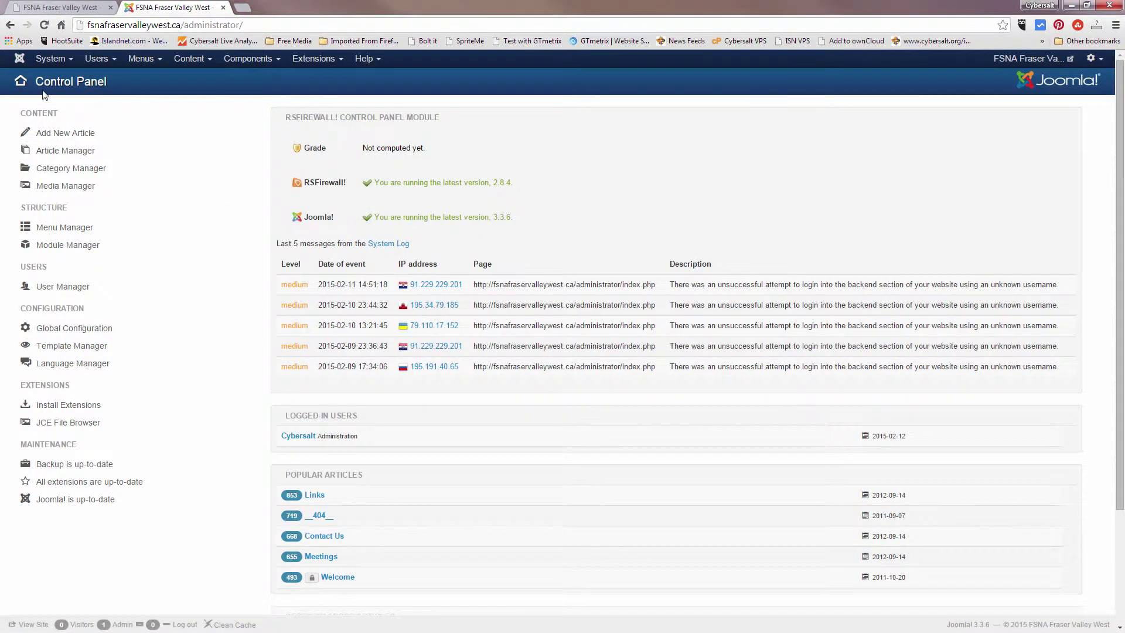
pyautogui.click(244, 61)
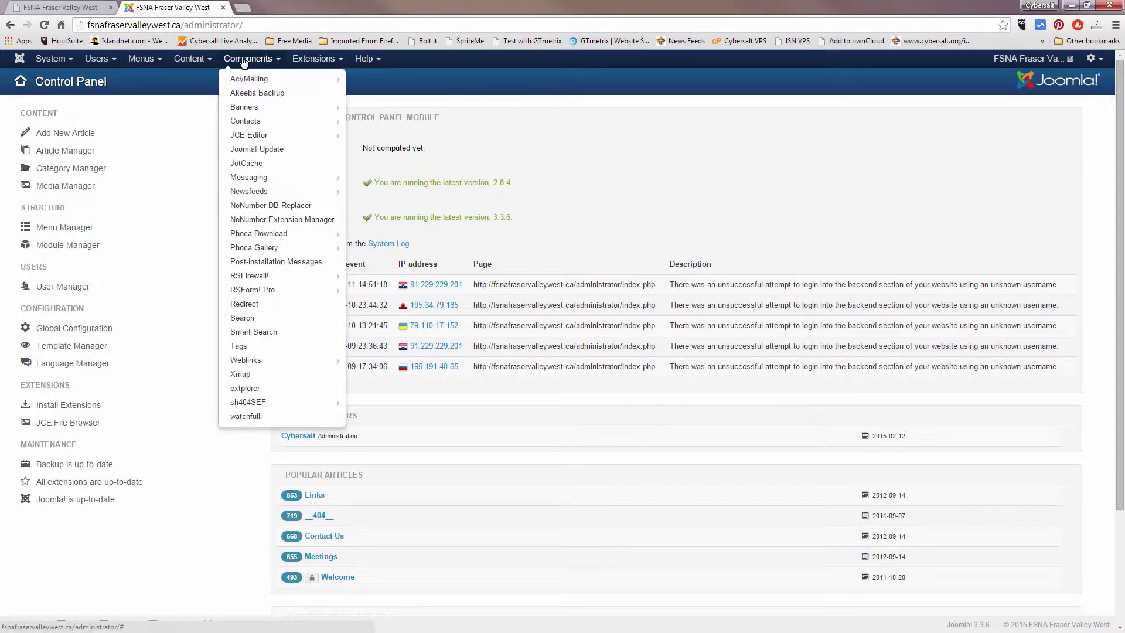
pyautogui.click(261, 234)
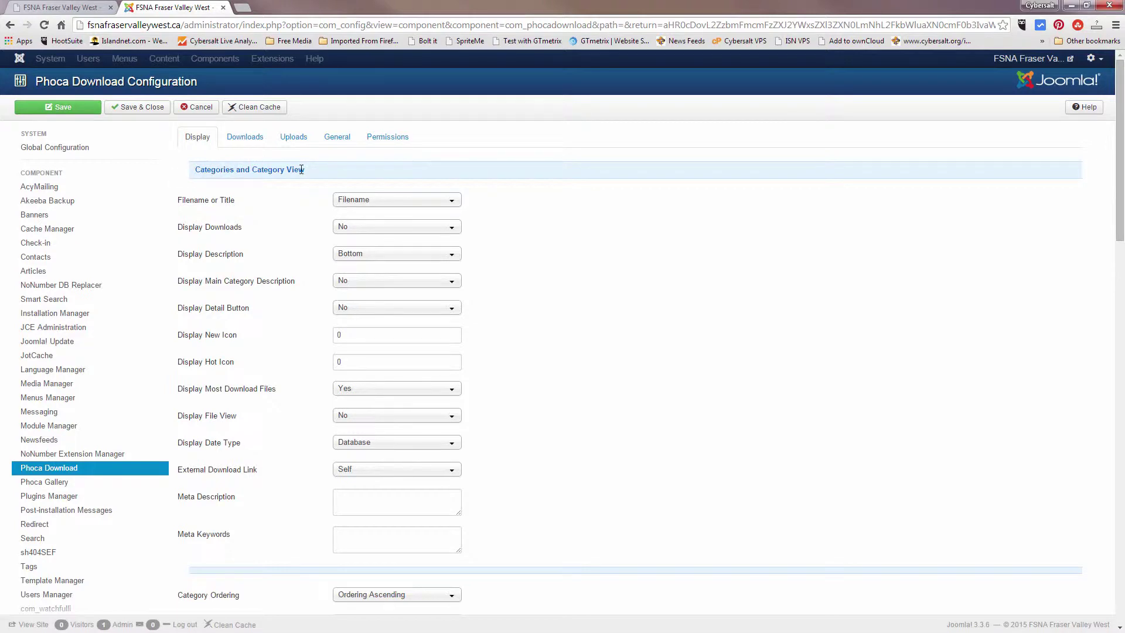
pyautogui.scroll(-3, 281, 221)
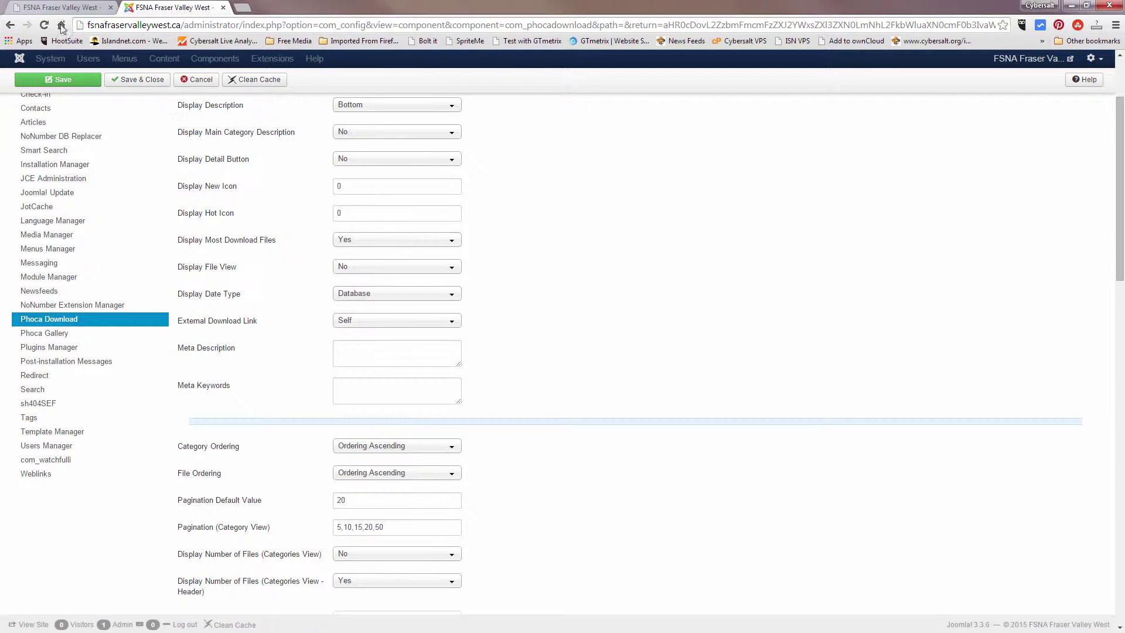
pyautogui.click(59, 7)
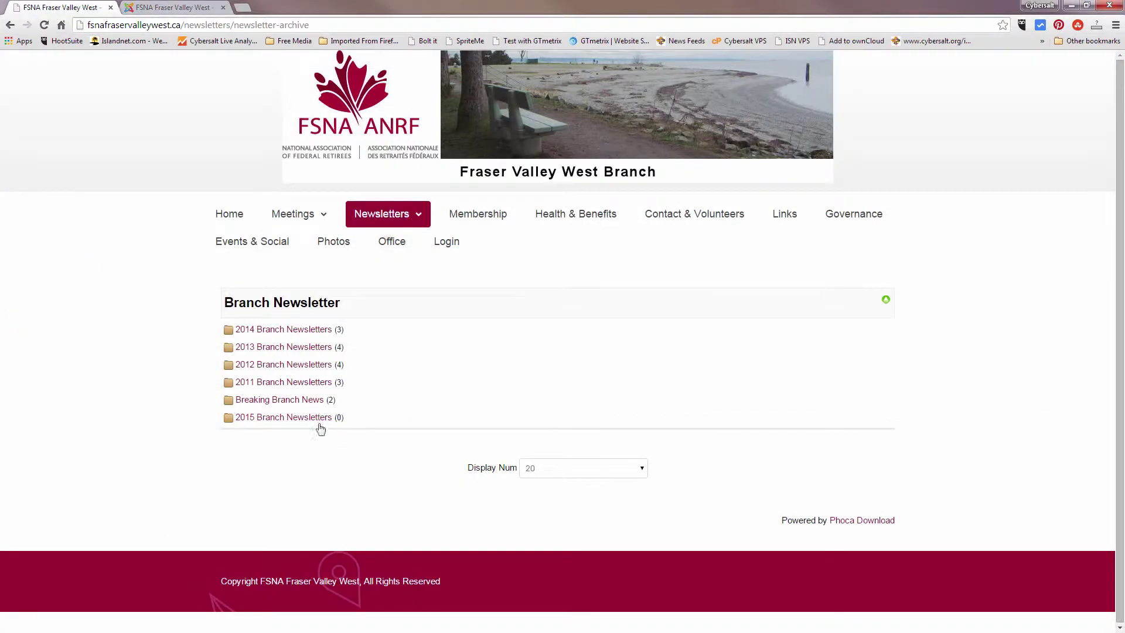
pyautogui.click(198, 7)
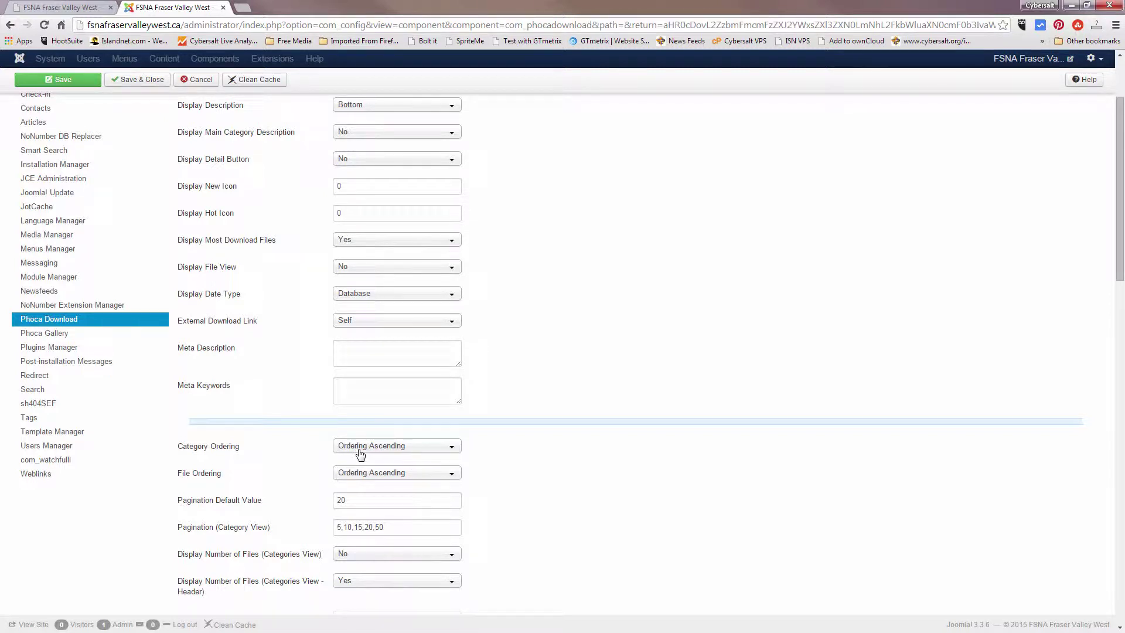
pyautogui.click(449, 451)
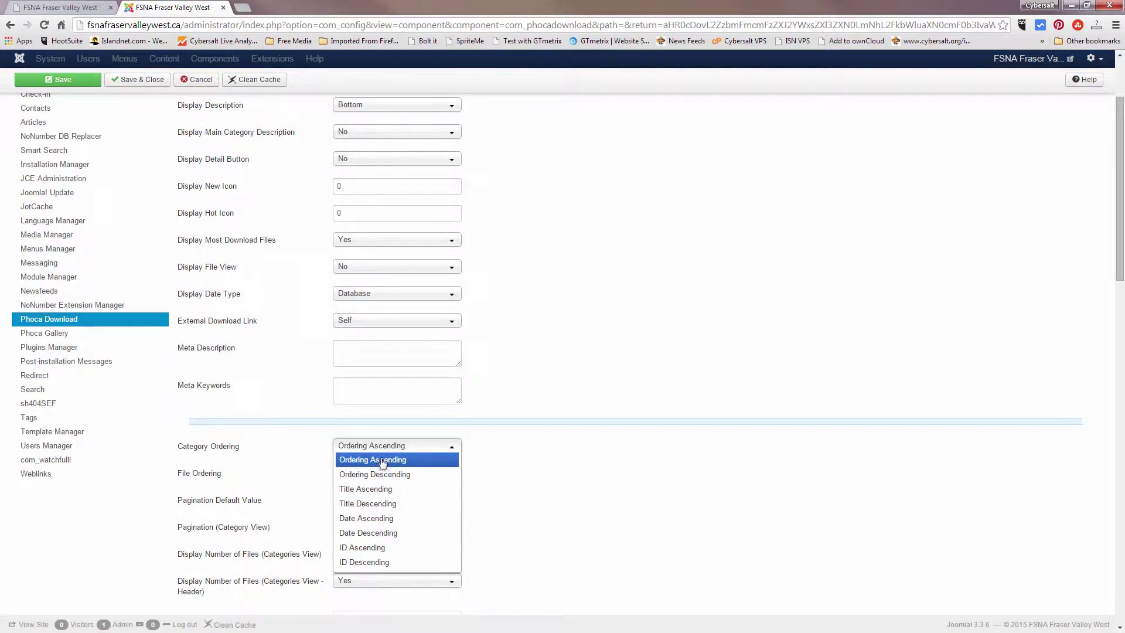
pyautogui.click(513, 449)
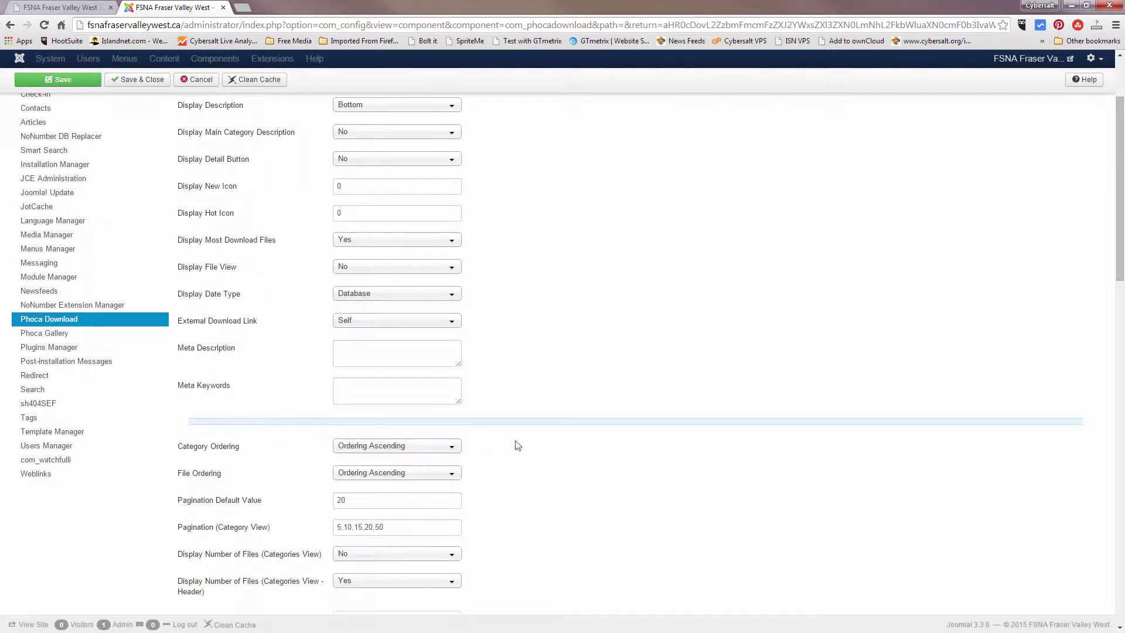
pyautogui.scroll(3, 528, 443)
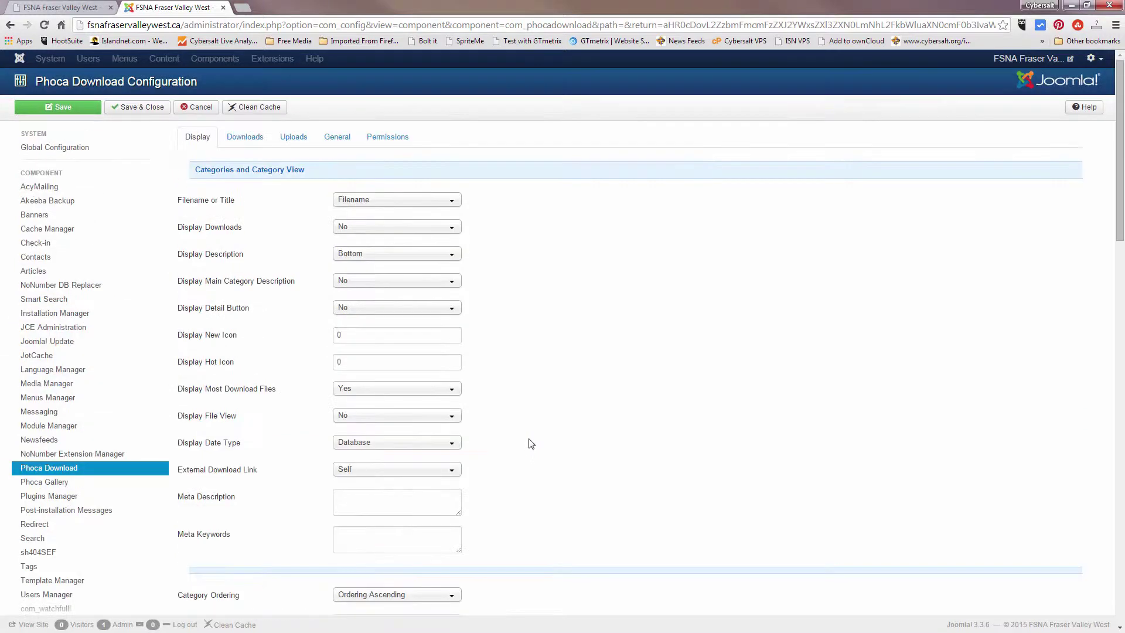
pyautogui.click(192, 109)
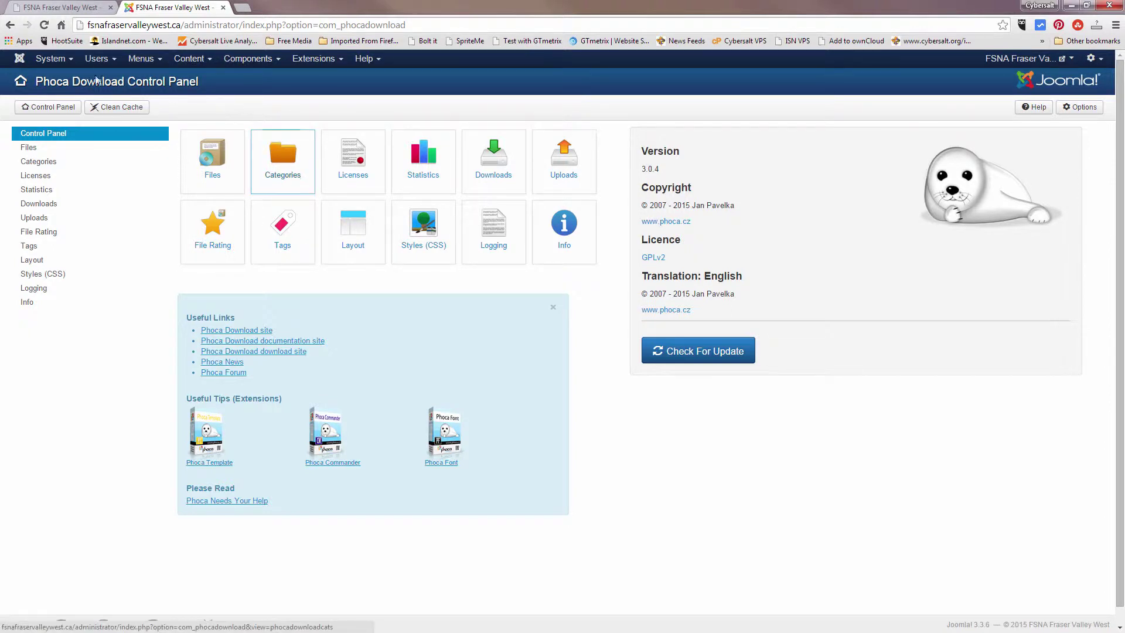
# - Open the Phoca Download Categories list, compare it with the site's newsletter archive, and sort by Ordering
pyautogui.click(282, 169)
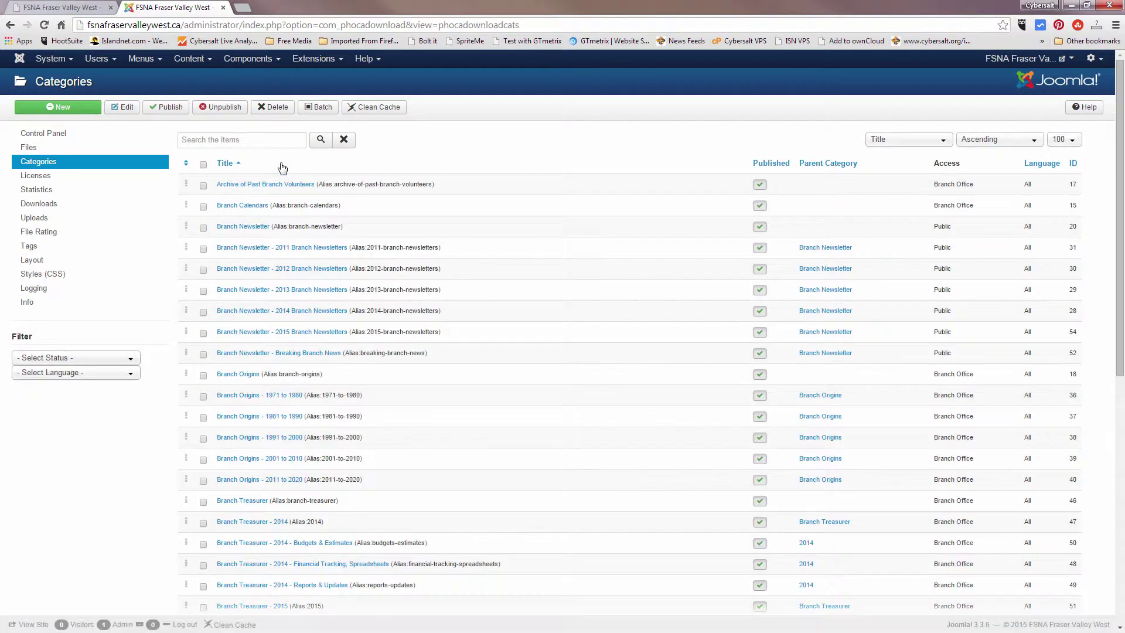
pyautogui.click(49, 8)
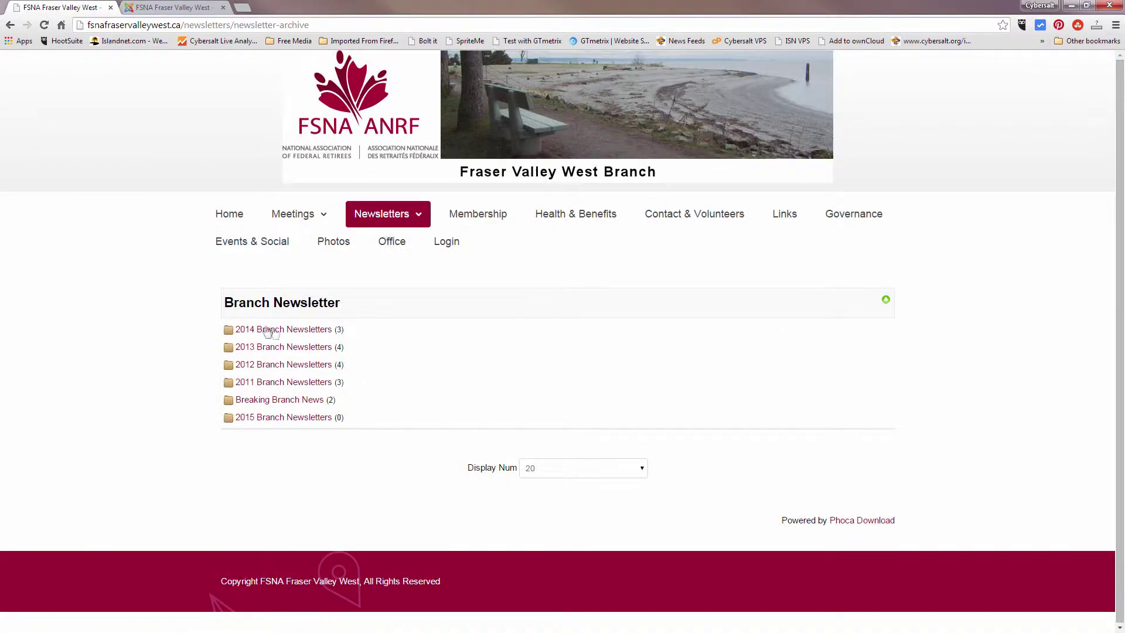
pyautogui.click(171, 8)
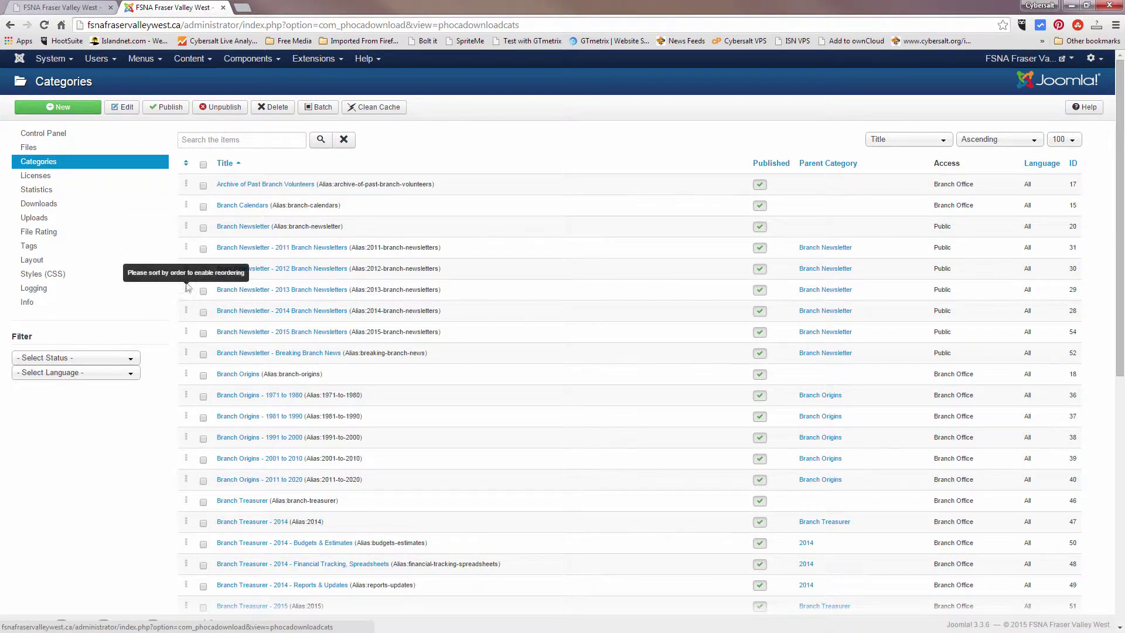
pyautogui.click(186, 163)
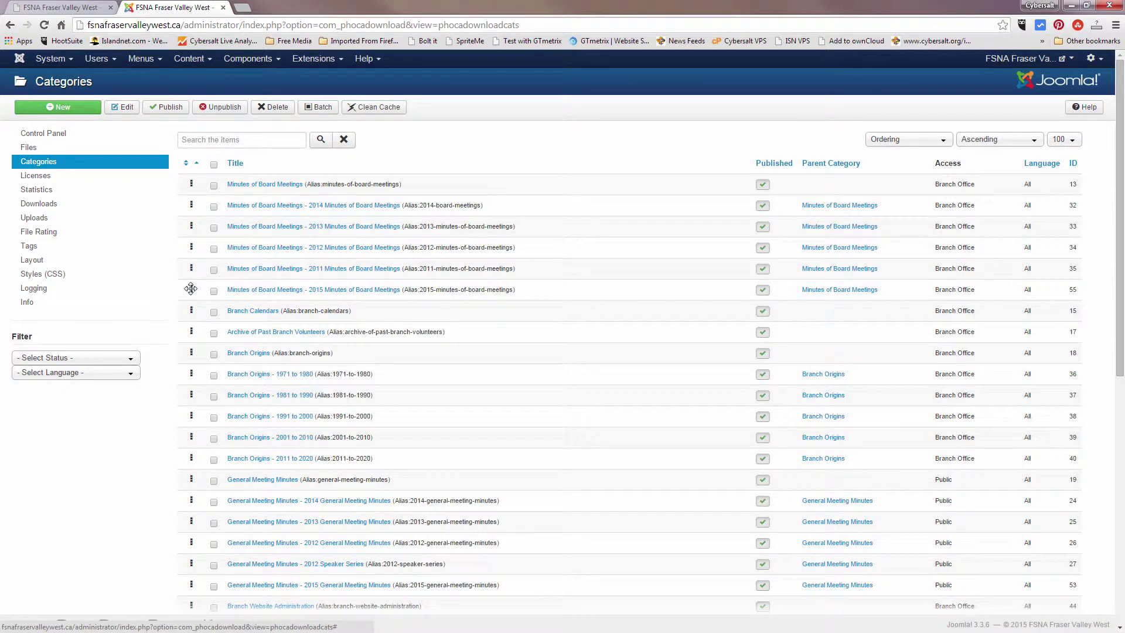
# - Move 2015 Minutes of Board Meetings above 2014, then view the site's newsletter archive
pyautogui.moveTo(191, 288); pyautogui.dragTo(186, 198)
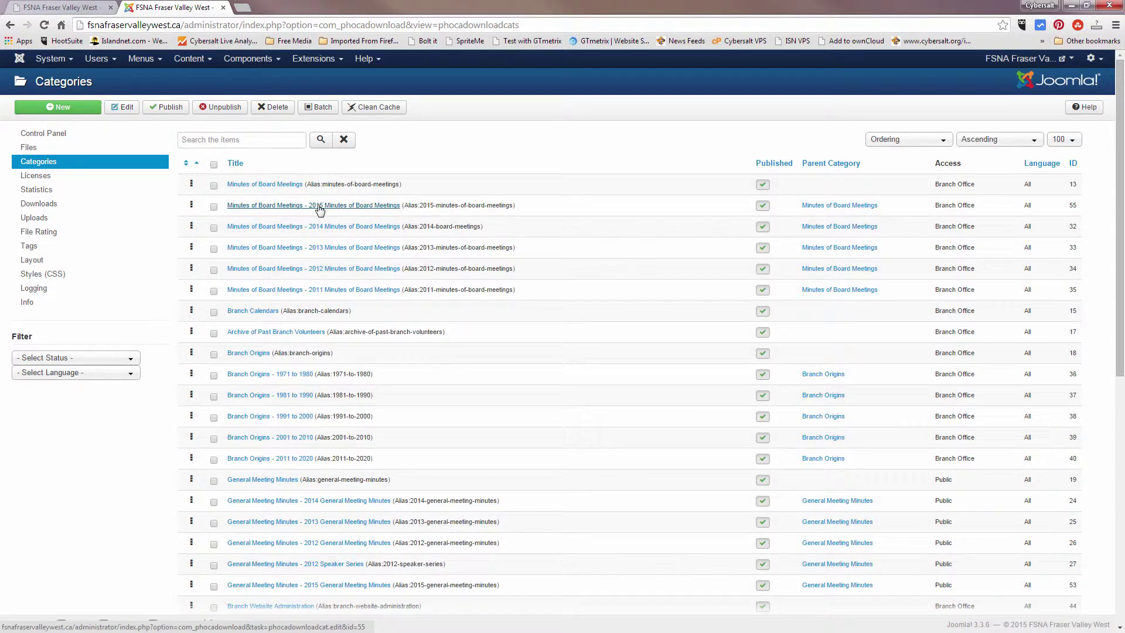
pyautogui.click(59, 7)
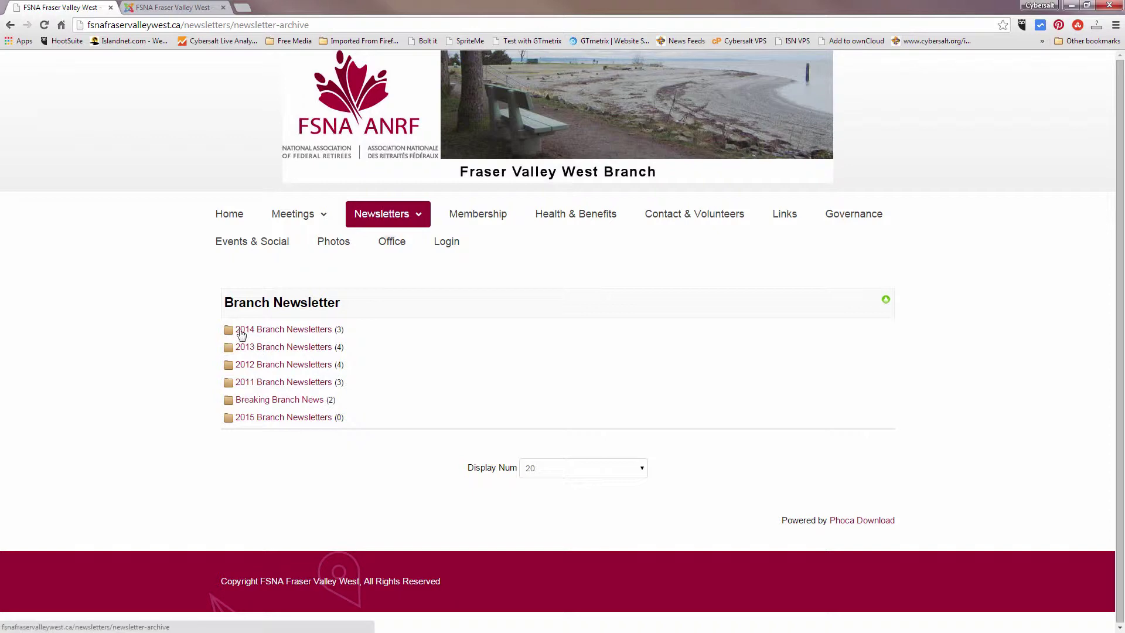
pyautogui.click(146, 8)
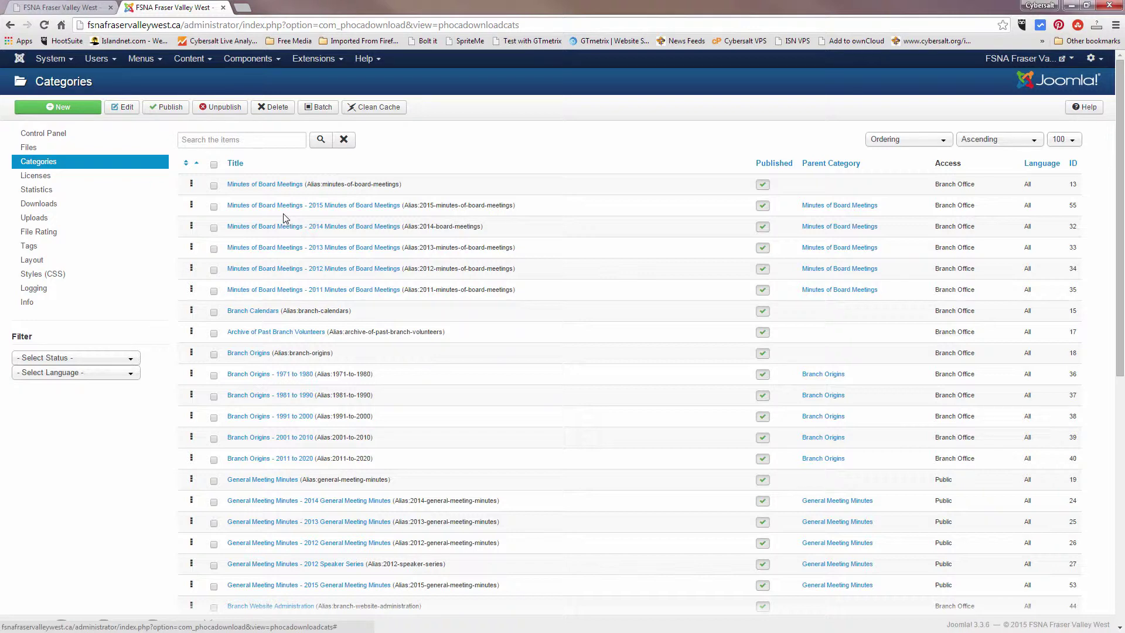
# - Drag the 2015 Branch Newsletters category above 2014 Branch Newsletters in the list
pyautogui.scroll(-4, 287, 217)
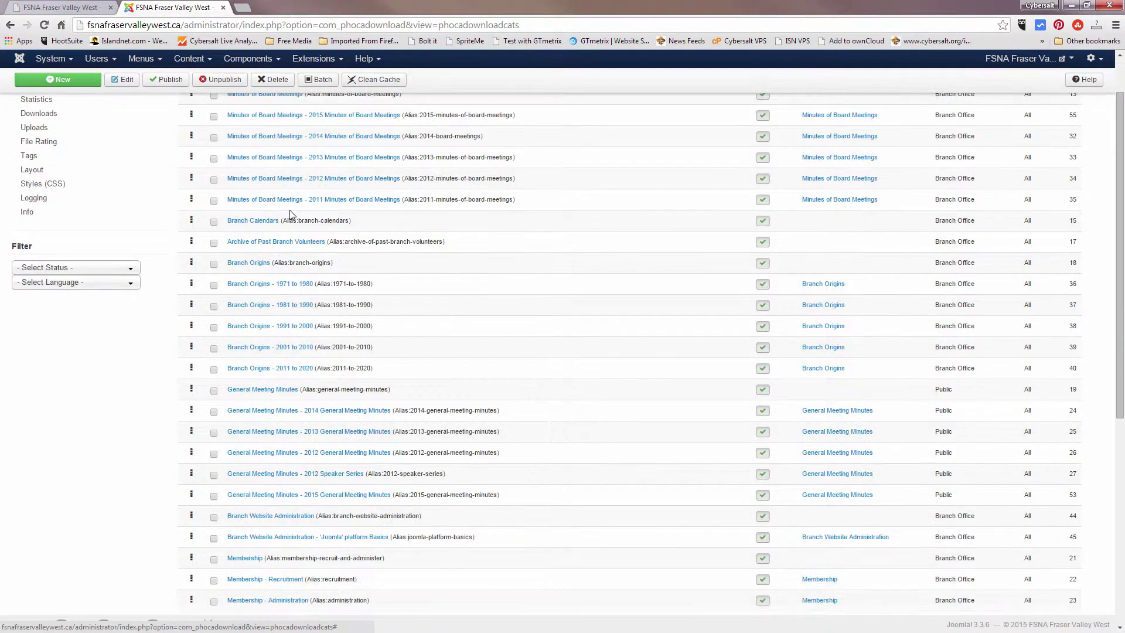
pyautogui.scroll(-5, 292, 214)
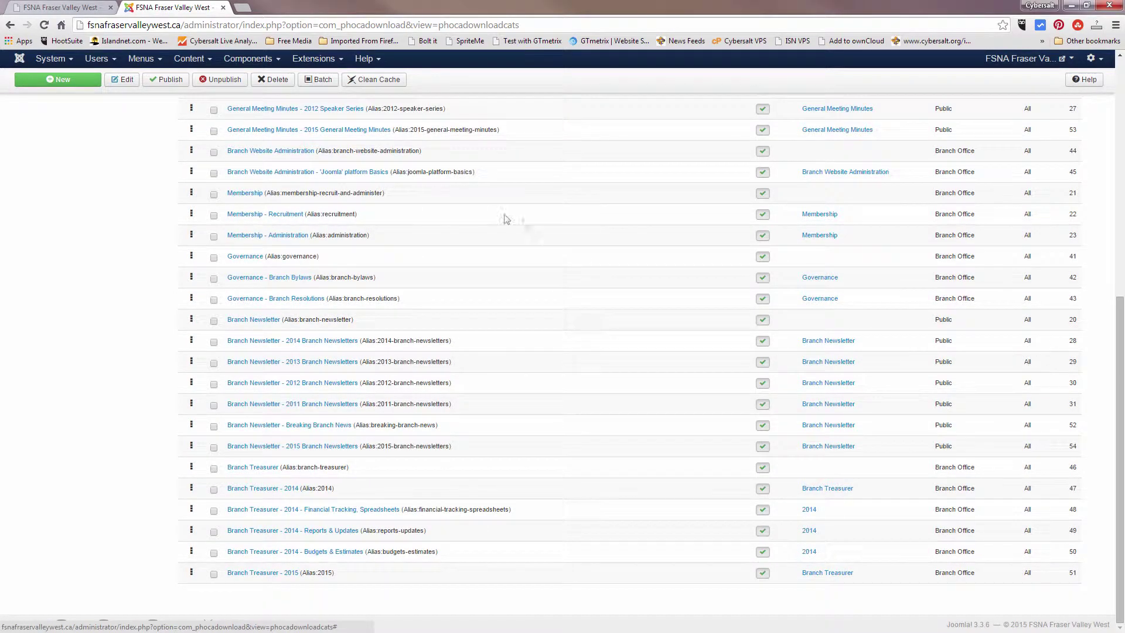
pyautogui.moveTo(1121, 293); pyautogui.dragTo(1120, 61)
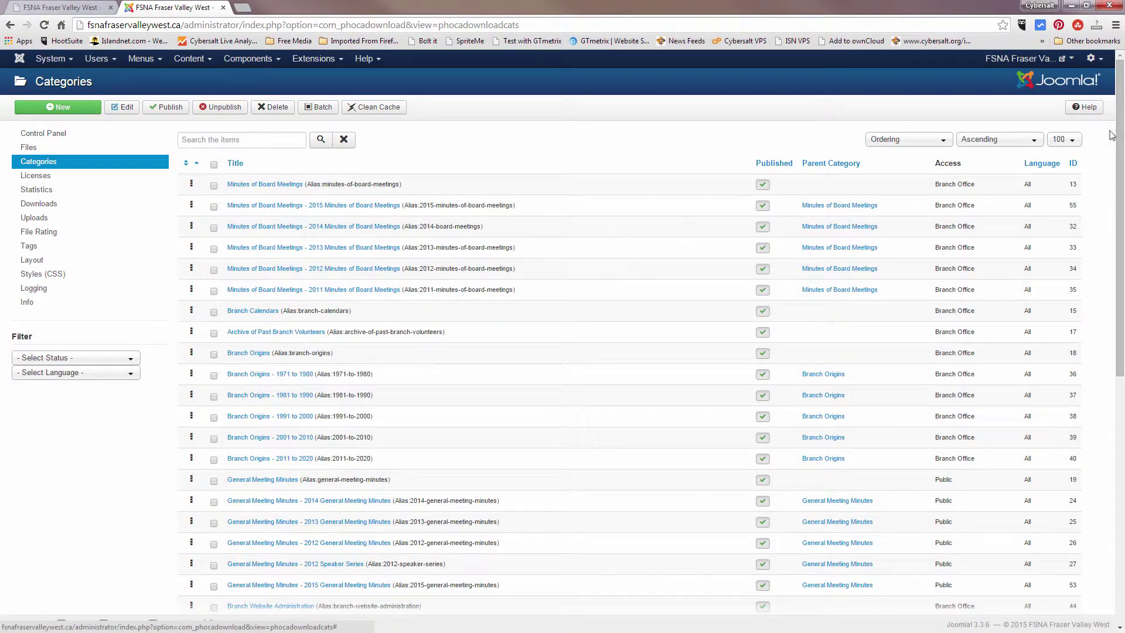
pyautogui.moveTo(1117, 135); pyautogui.dragTo(1094, 375)
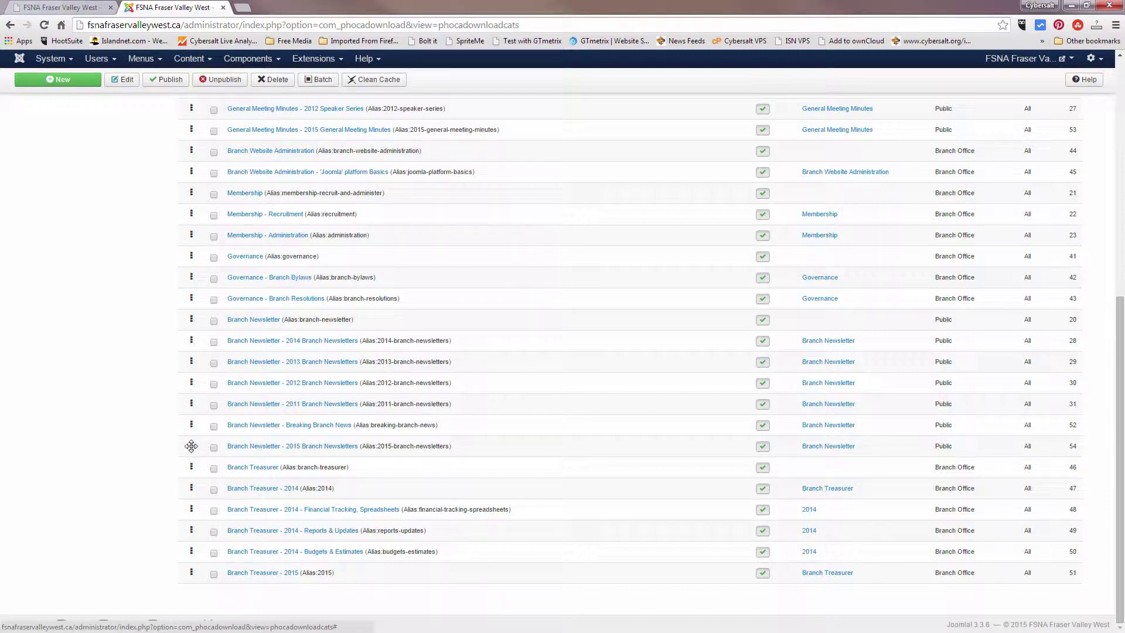
pyautogui.moveTo(191, 446); pyautogui.dragTo(202, 392)
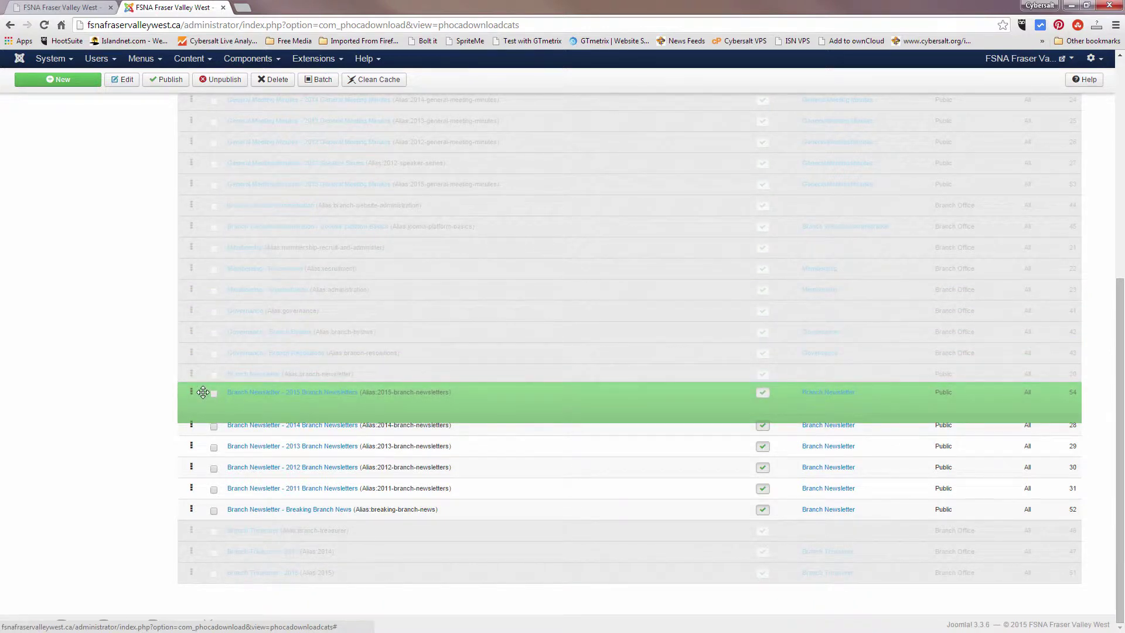
pyautogui.moveTo(202, 392); pyautogui.dragTo(204, 391)
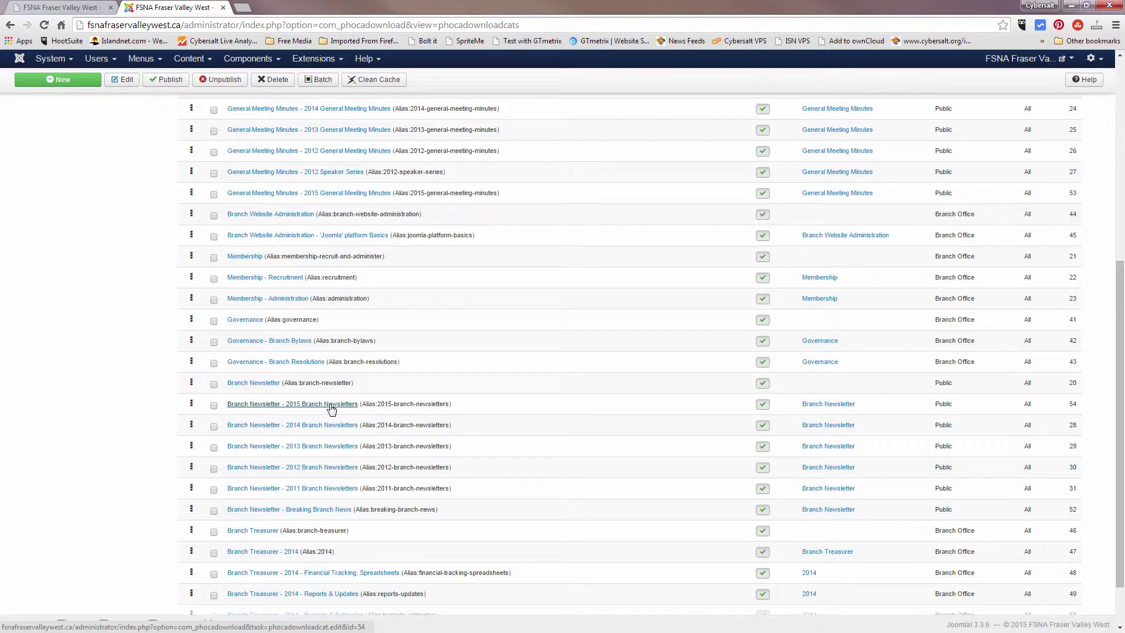
# - Clean the site cache and switch to the public newsletter archive
pyautogui.moveTo(1120, 325); pyautogui.dragTo(1120, 94)
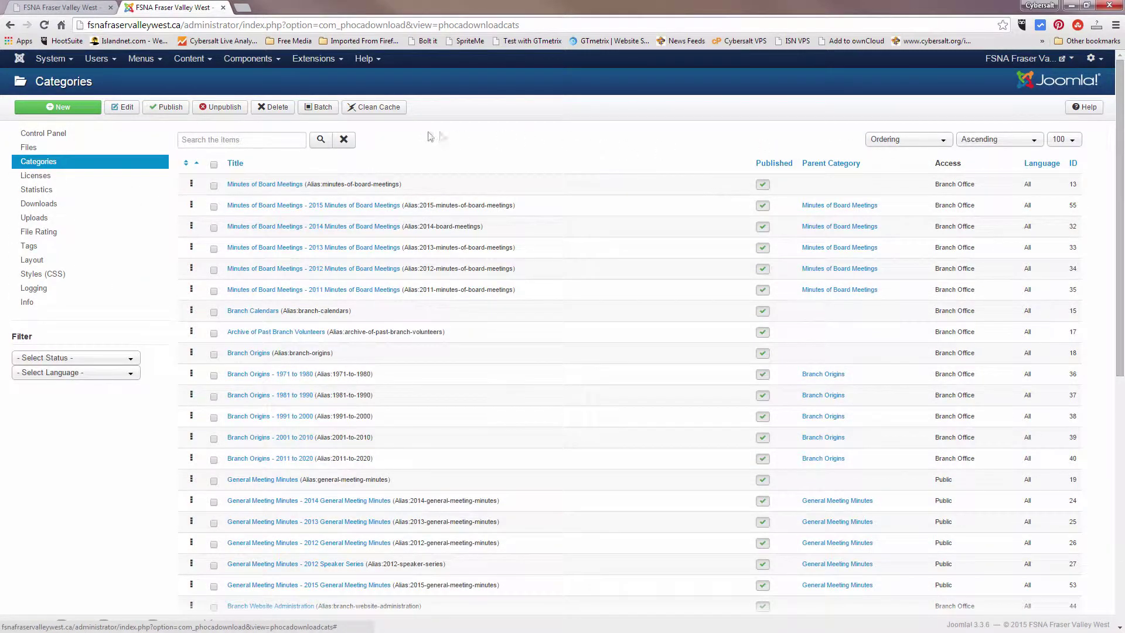
pyautogui.click(391, 109)
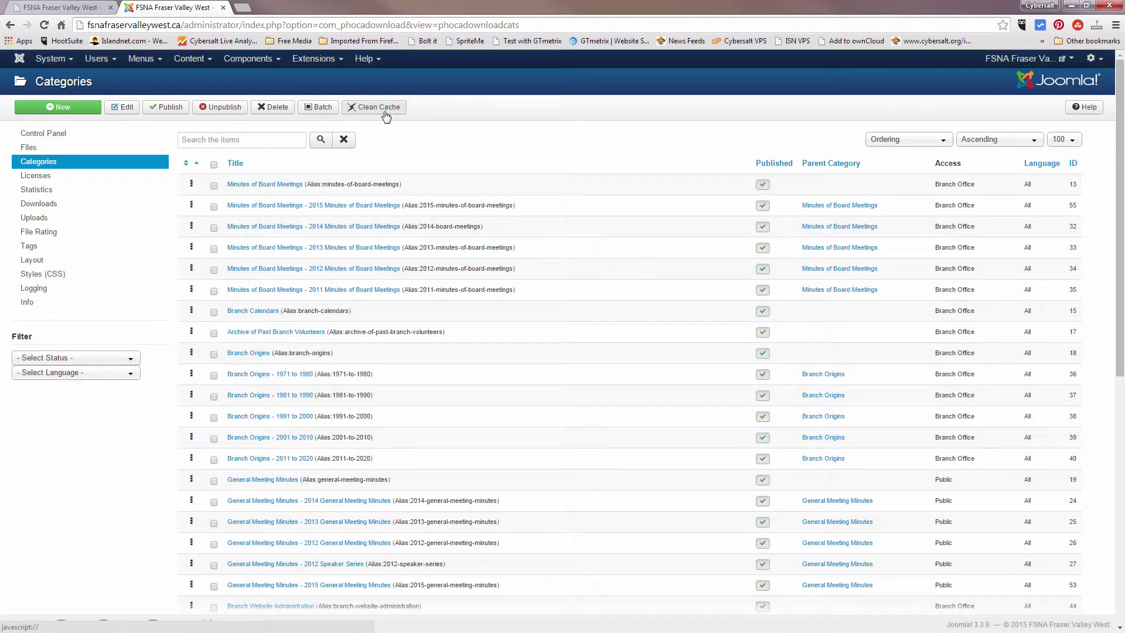
pyautogui.click(57, 8)
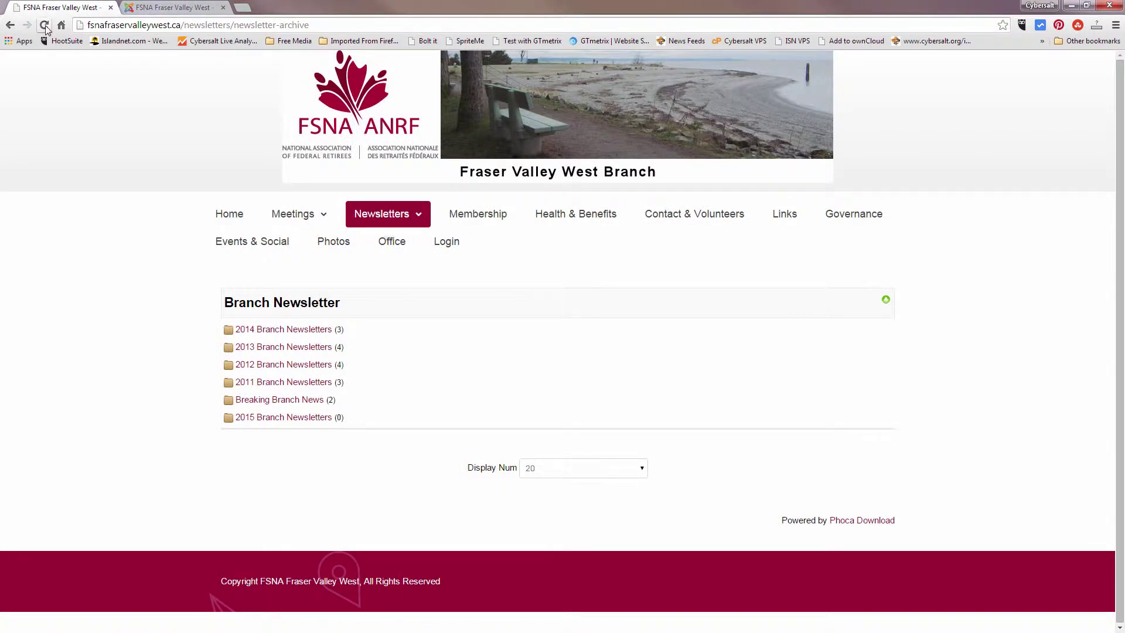
# - Reload the Branch Newsletter page so 2015 Branch Newsletters shows first
pyautogui.click(45, 27)
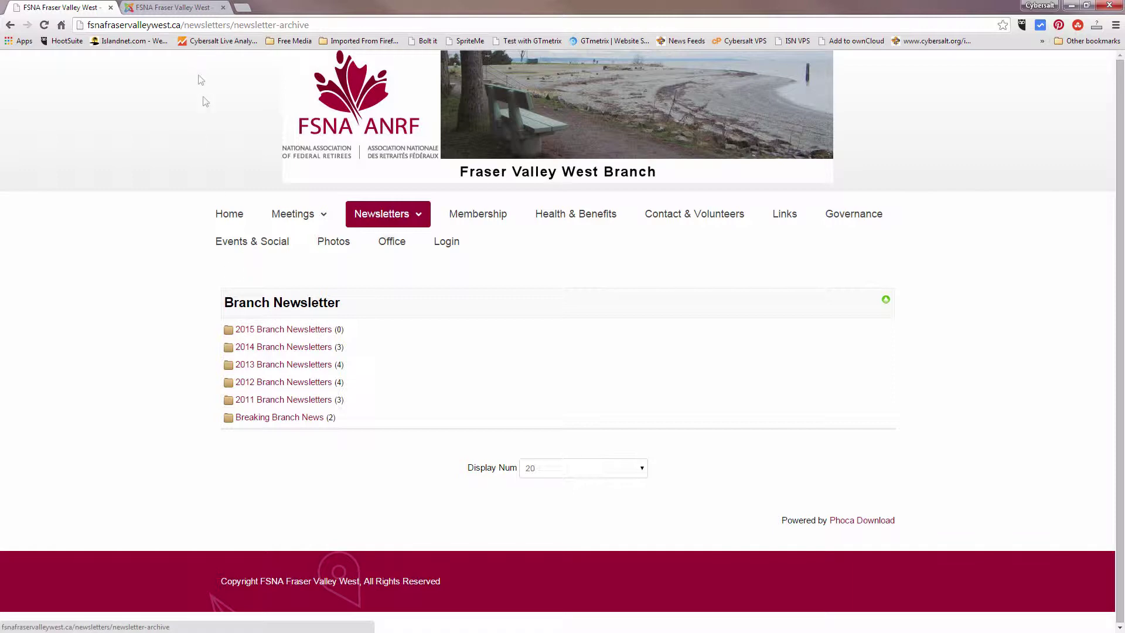
# - Return to the admin tab and open Phoca Download Options via the Control Panel
pyautogui.click(167, 8)
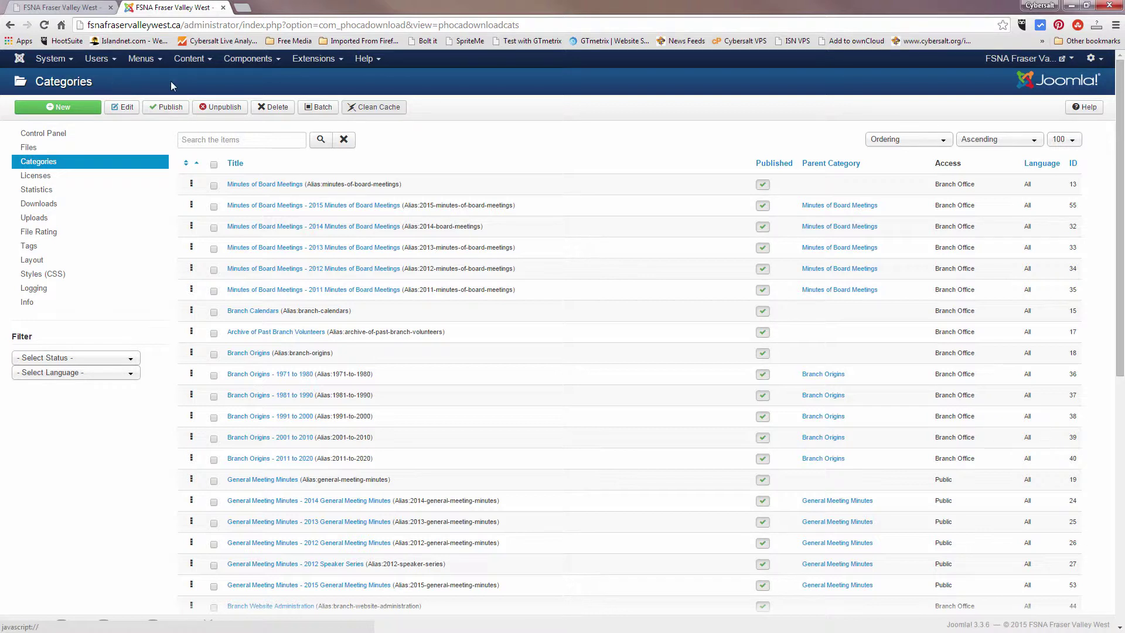
pyautogui.click(44, 135)
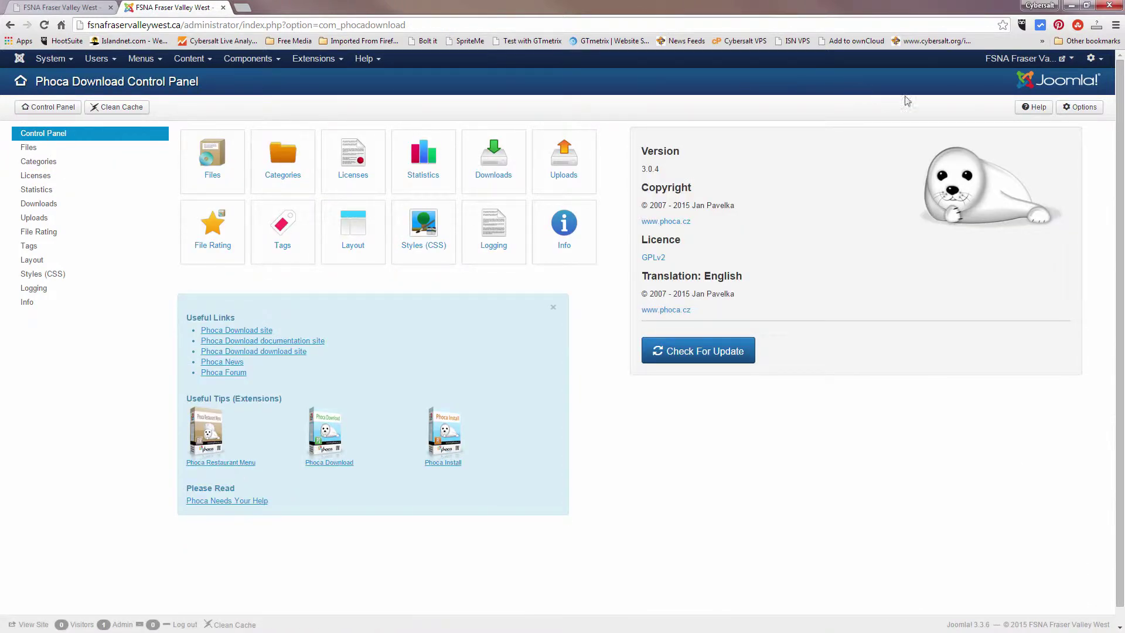
pyautogui.click(1077, 107)
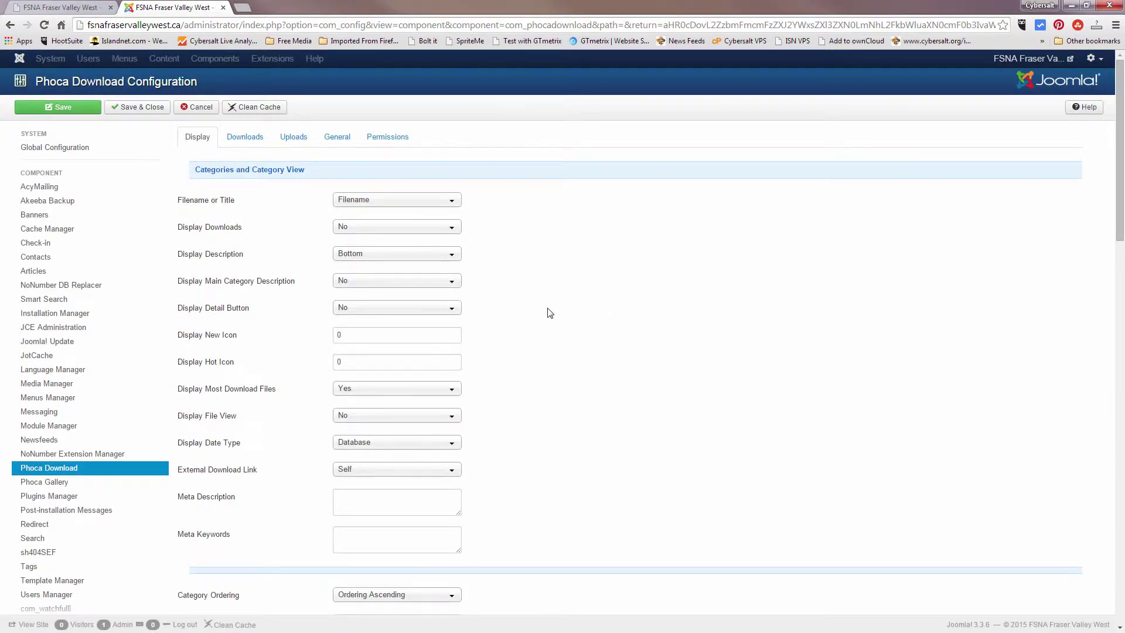
pyautogui.scroll(-3, 549, 313)
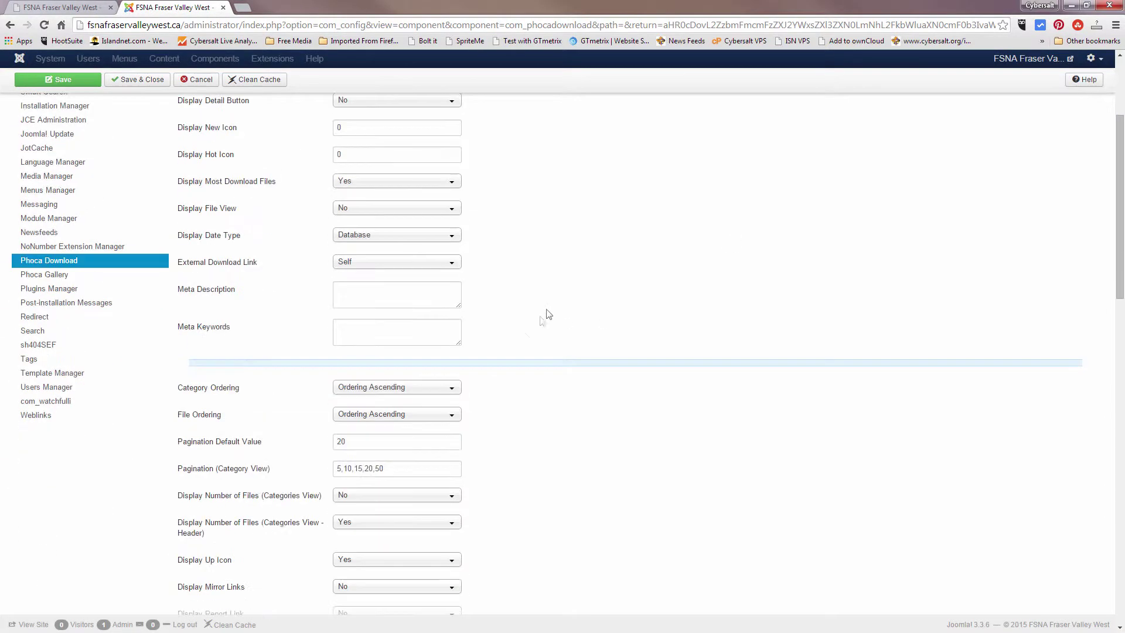
# - Set Category Ordering to Title Ascending, glancing at the site archive in between
pyautogui.click(371, 391)
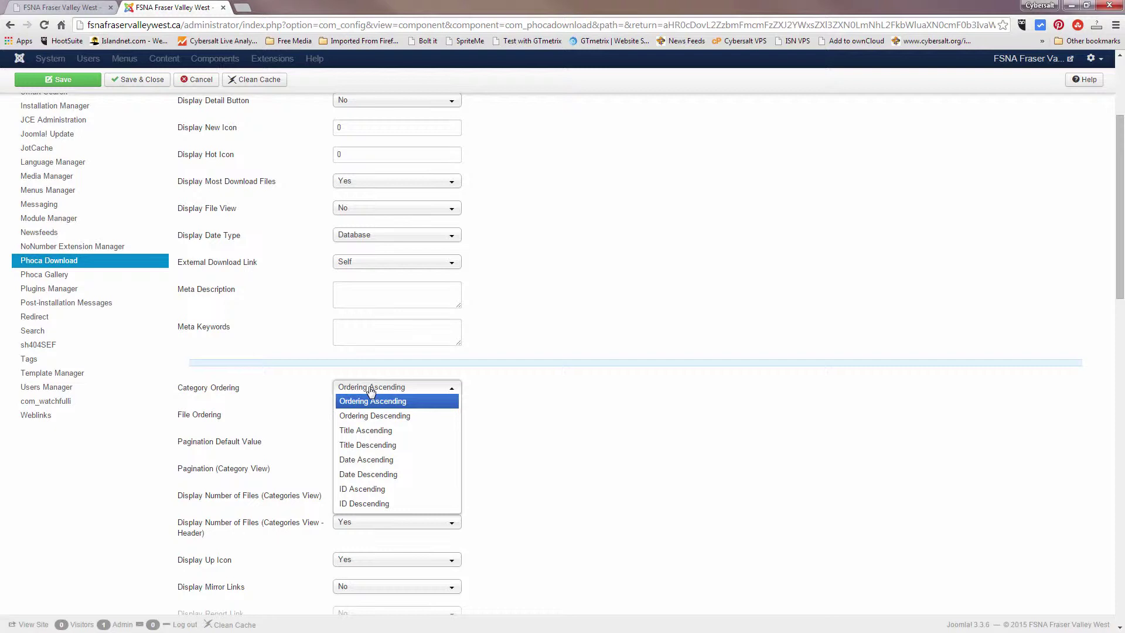
pyautogui.click(372, 433)
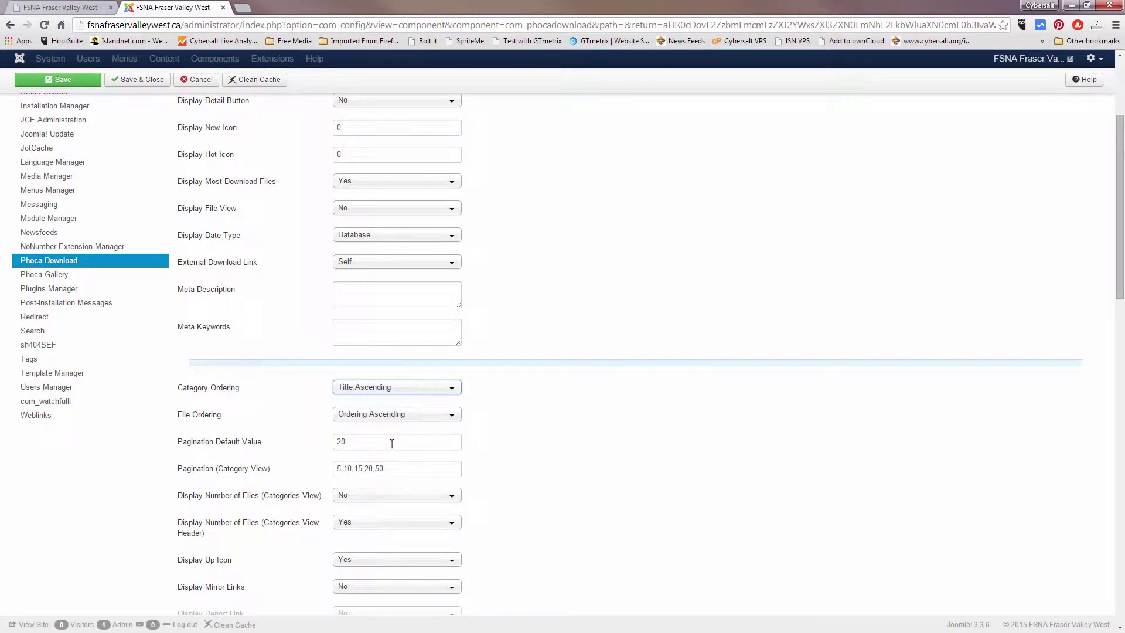
pyautogui.click(38, 8)
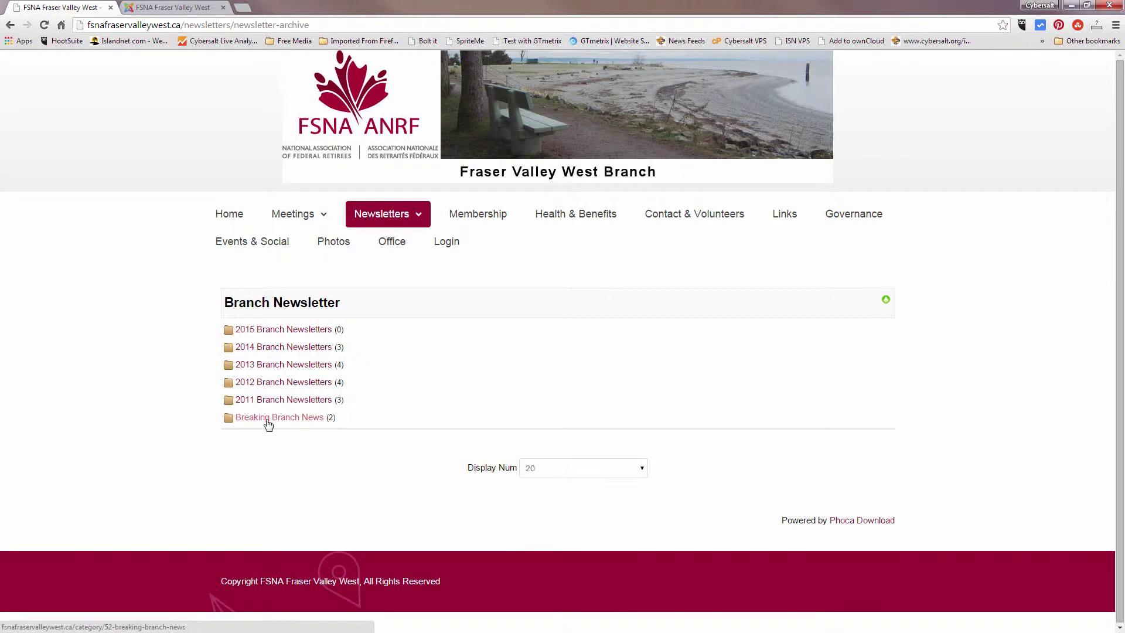
pyautogui.click(179, 10)
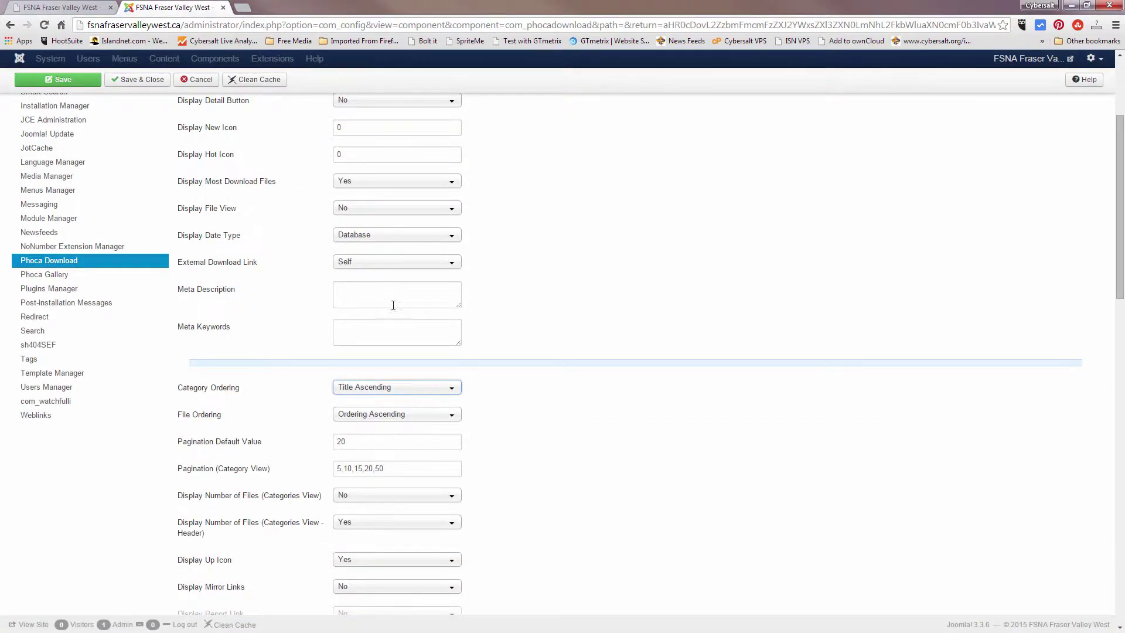
# - Save Title Ascending, clean the cache, and reload the site archive, now listing 2011 first
pyautogui.click(72, 81)
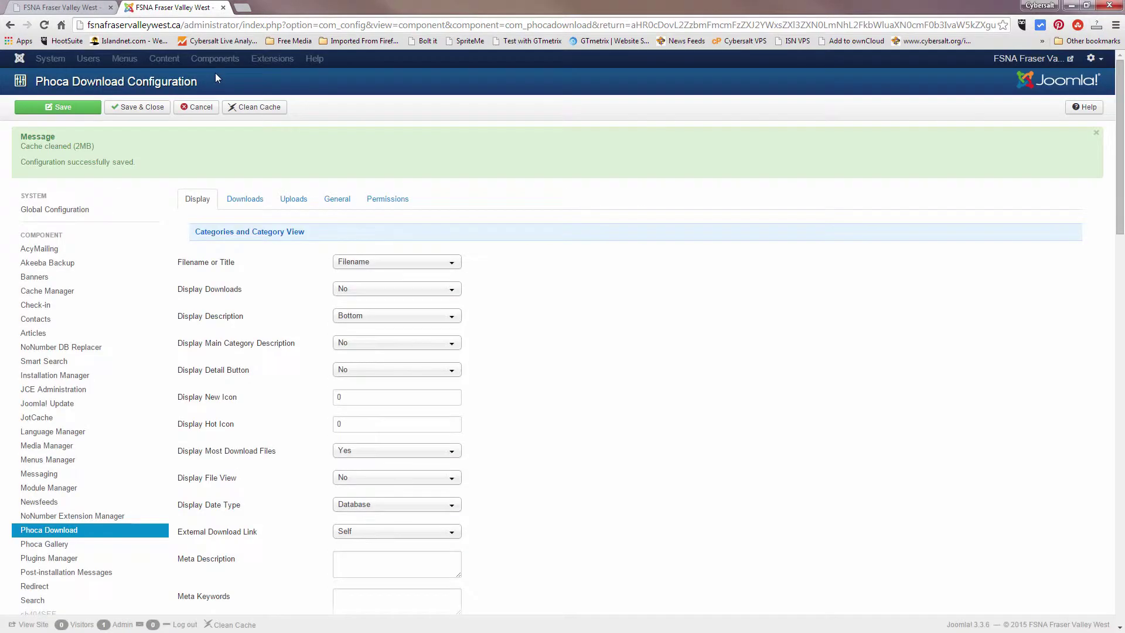
pyautogui.click(269, 110)
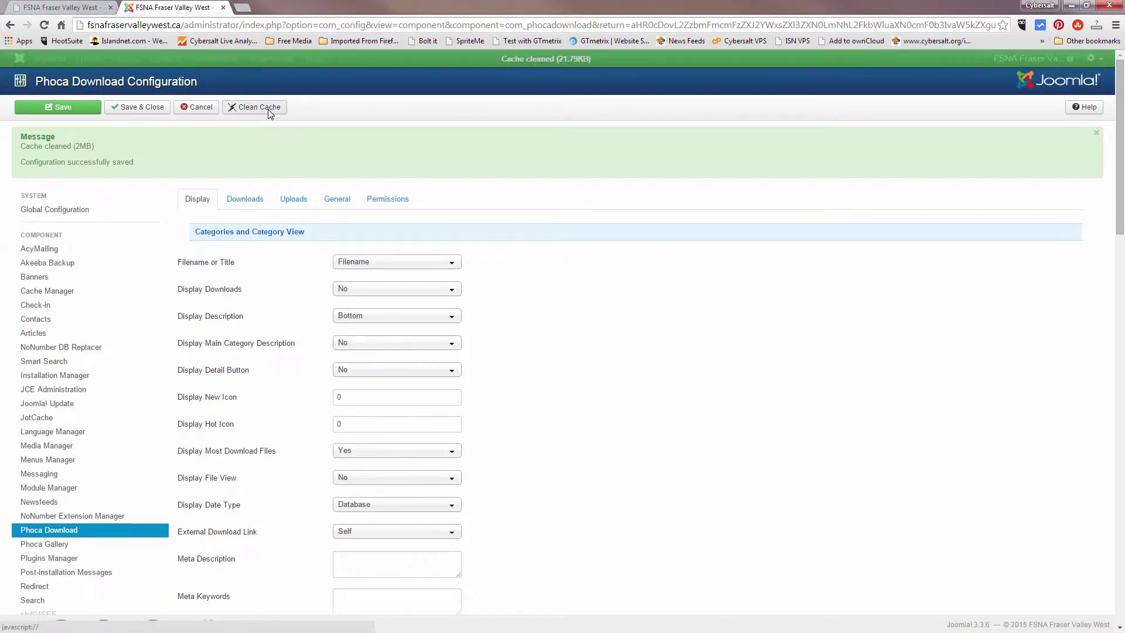
pyautogui.click(75, 8)
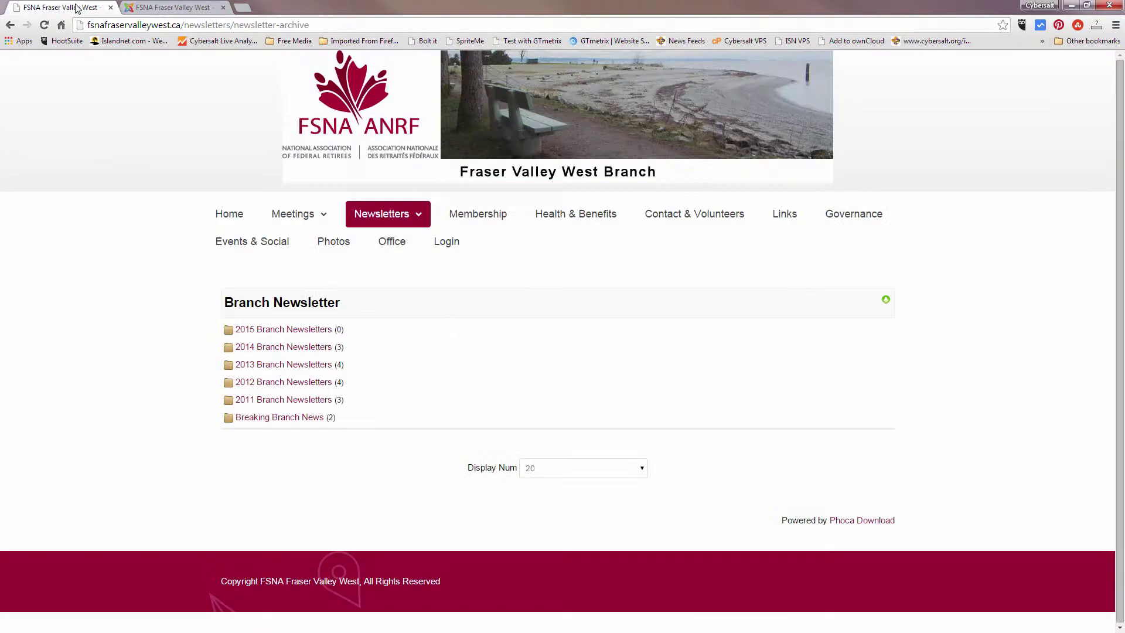
pyautogui.click(44, 25)
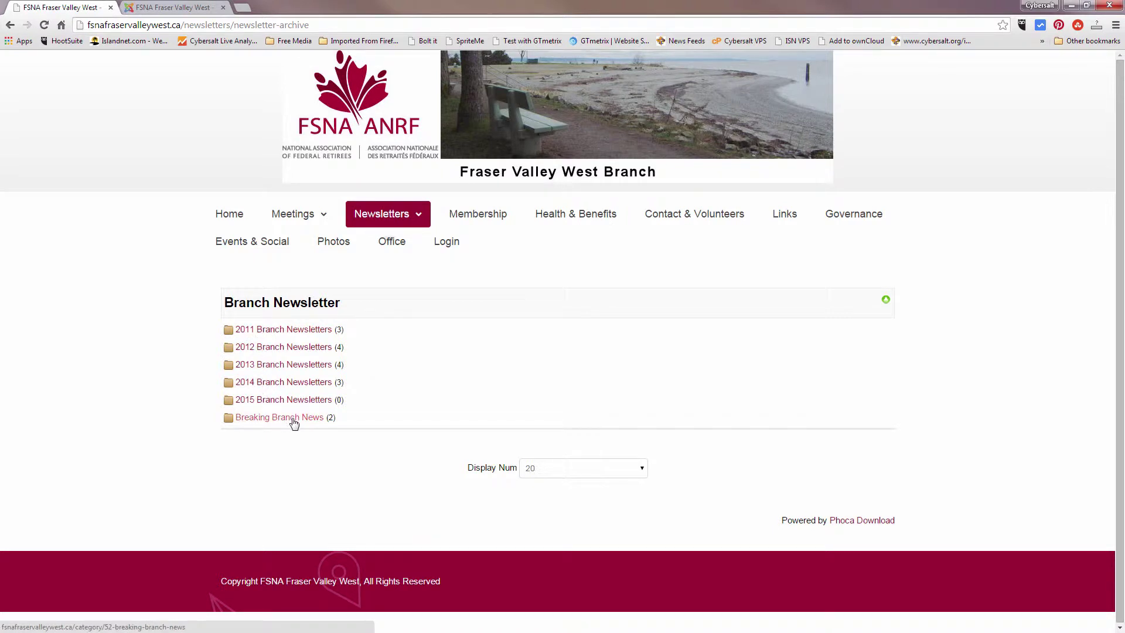
pyautogui.hotkey('ctrl', 'Tab')
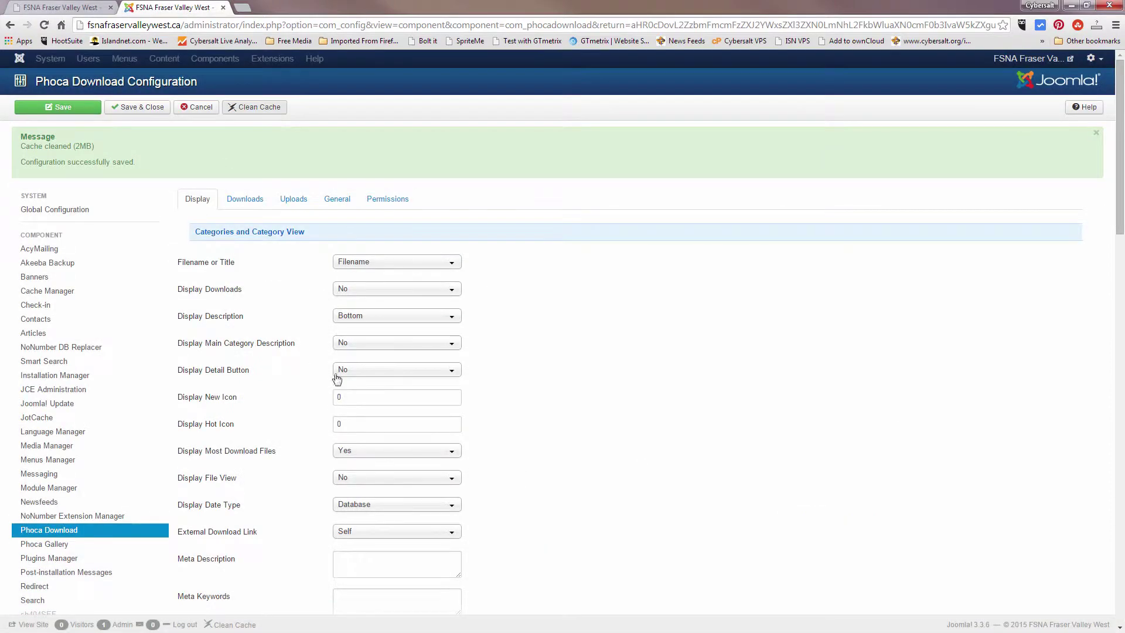
# - Switch Category Ordering from Title Ascending back to Ordering Ascending
pyautogui.scroll(-3, 578, 344)
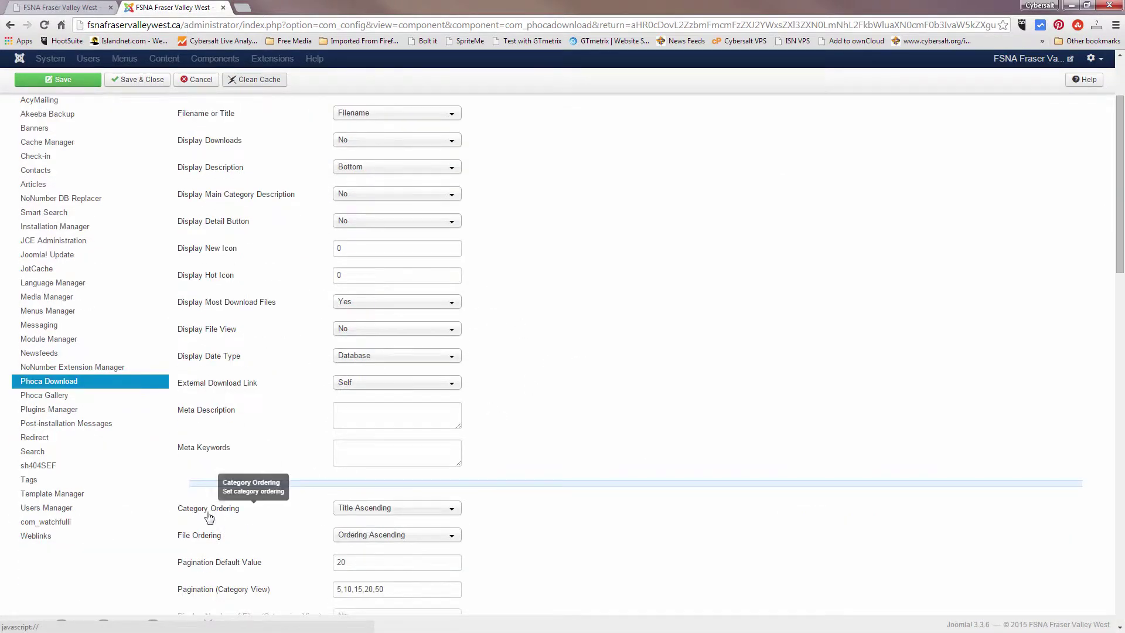
pyautogui.click(400, 514)
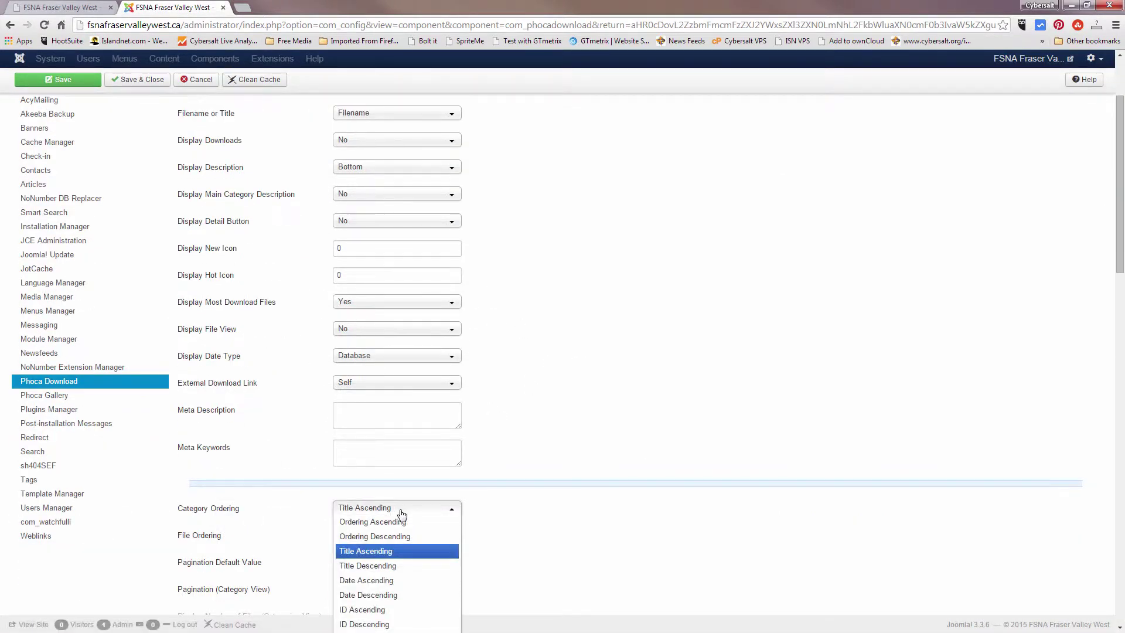
pyautogui.click(53, 7)
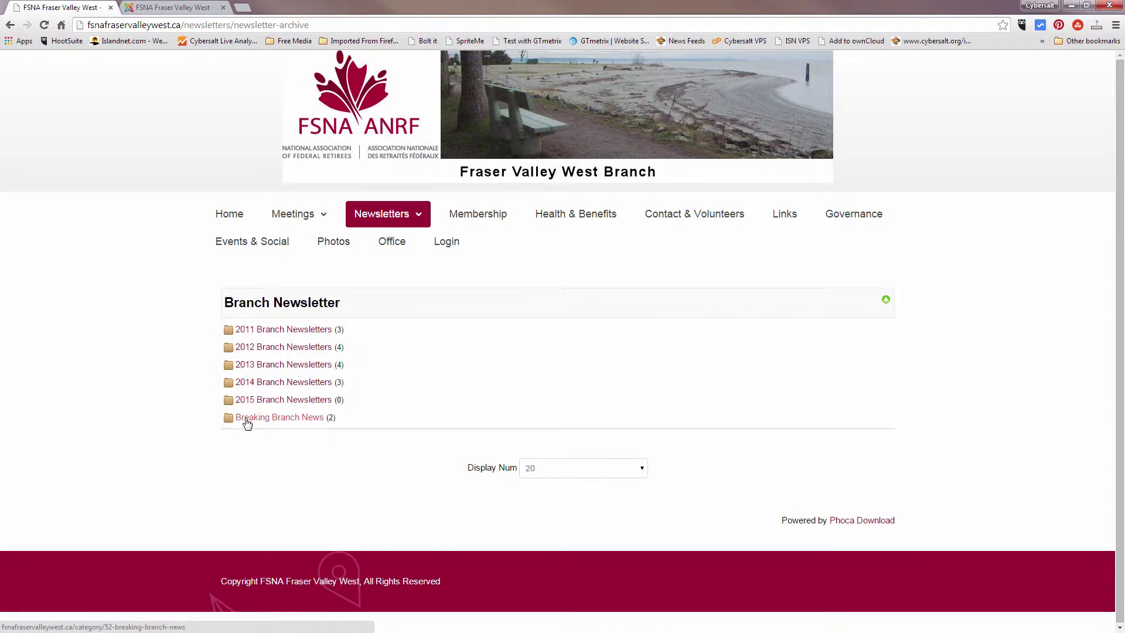
pyautogui.click(167, 9)
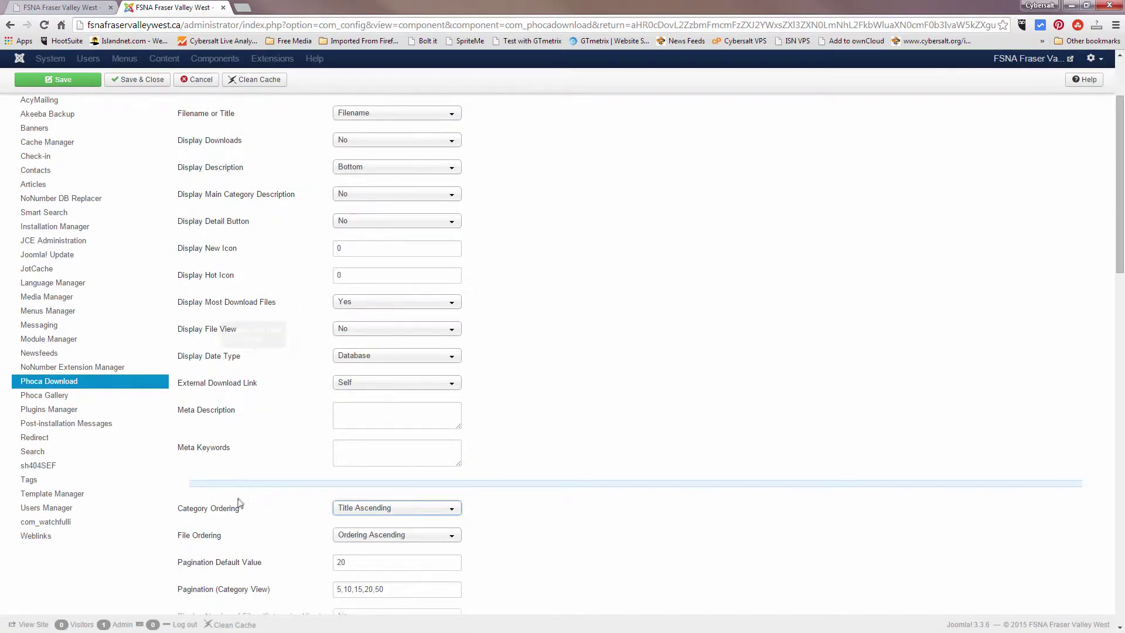
pyautogui.click(420, 516)
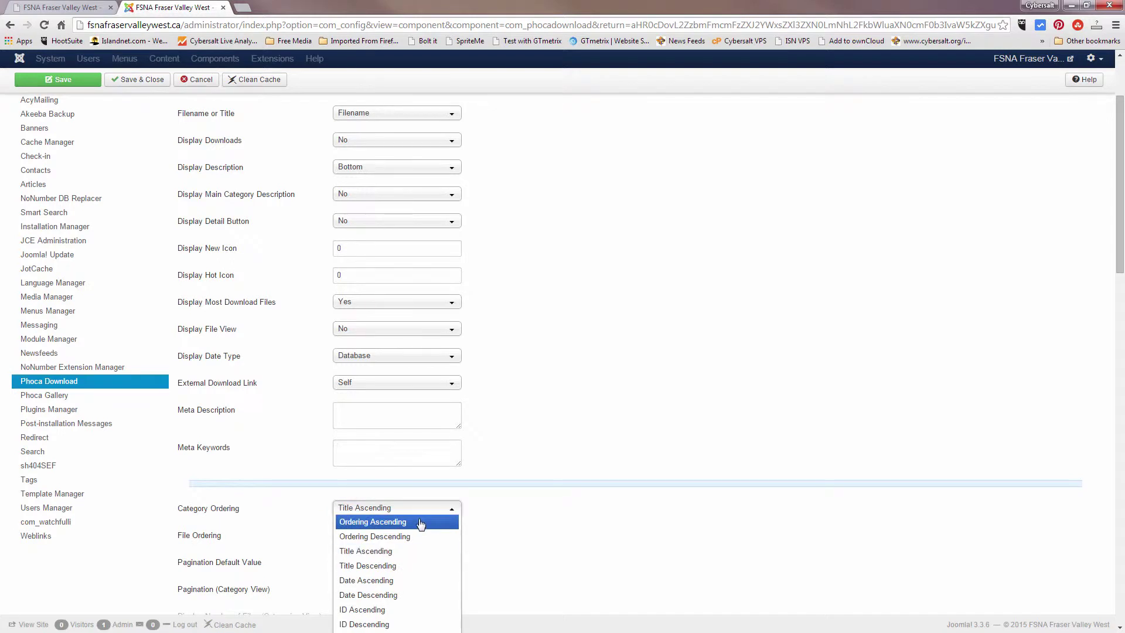
pyautogui.click(421, 523)
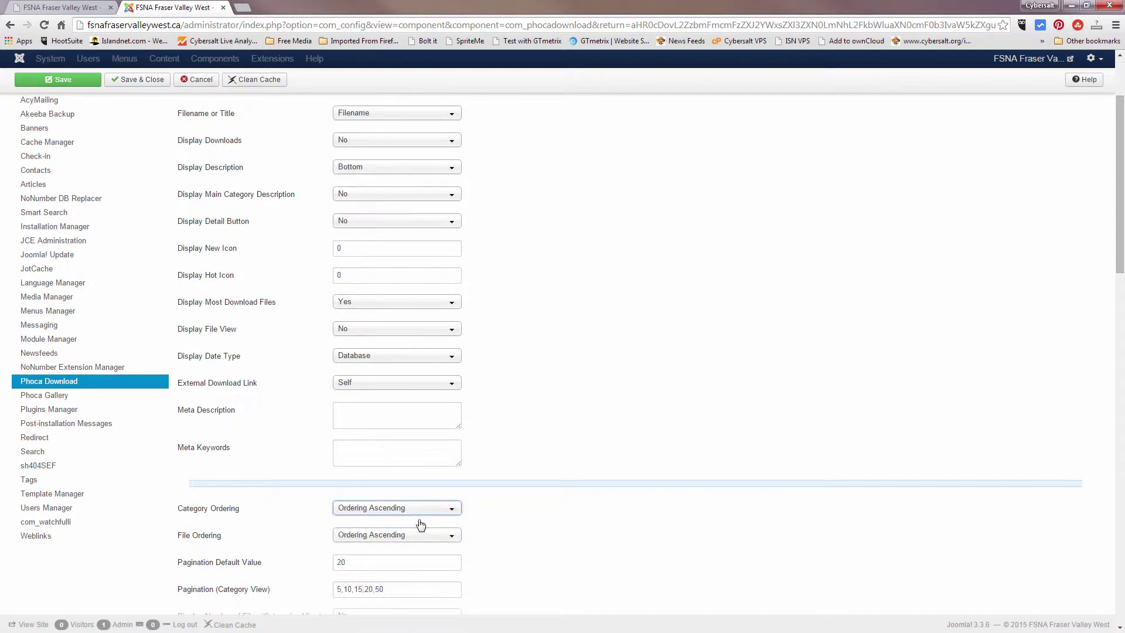
# - Save Ordering Ascending, clean the cache, and verify 2015 Branch Newsletters tops the site archive
pyautogui.click(81, 85)
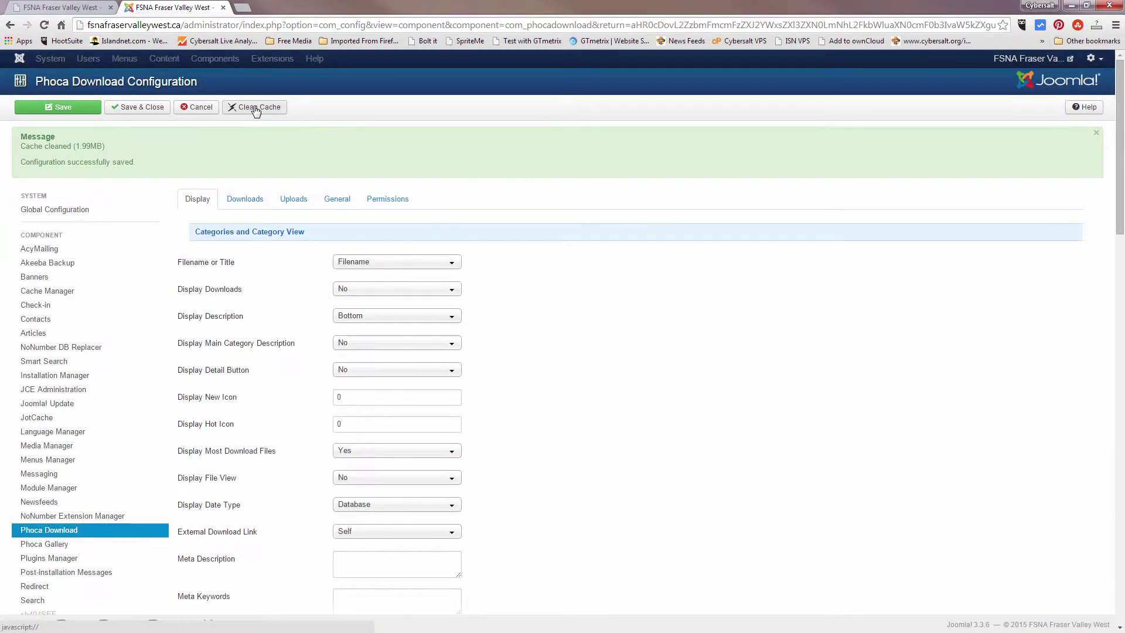
pyautogui.click(254, 108)
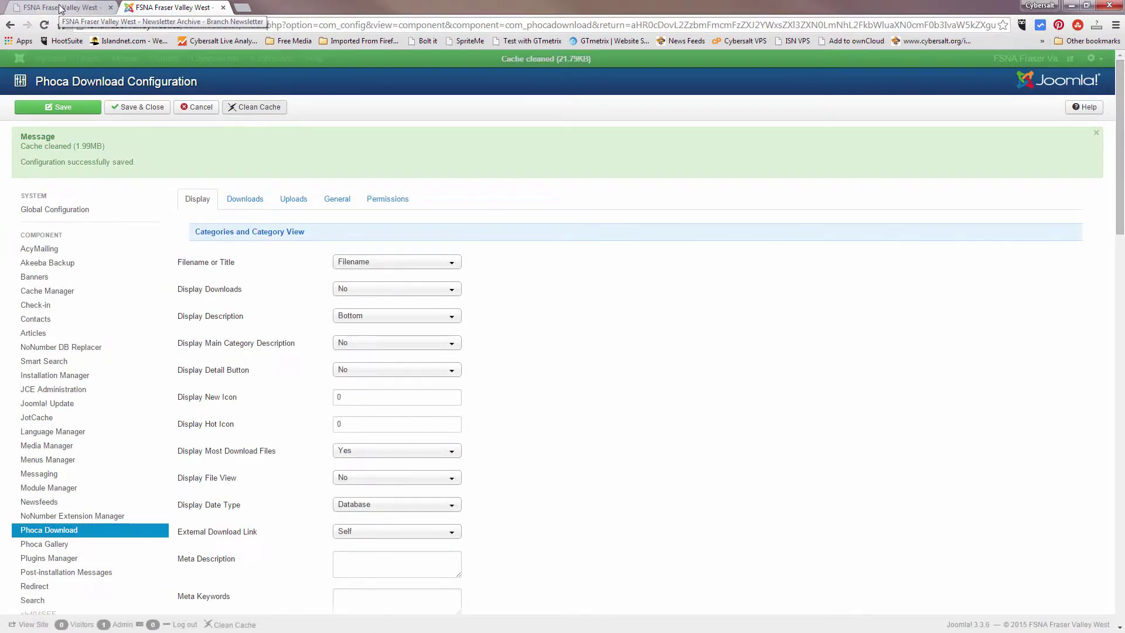
pyautogui.click(61, 8)
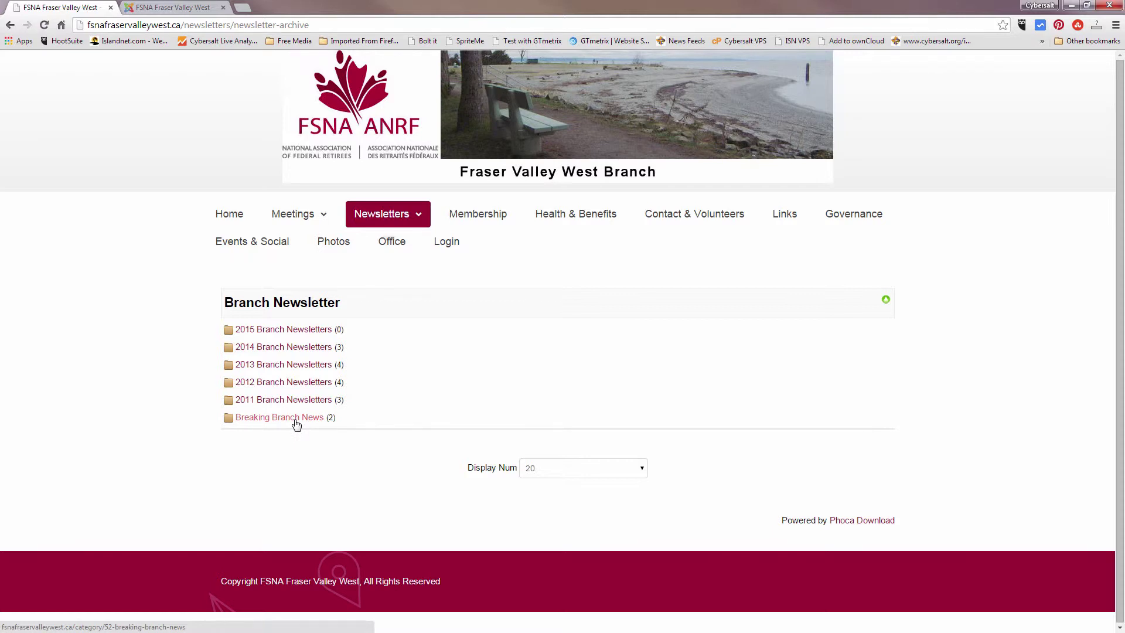
pyautogui.click(183, 11)
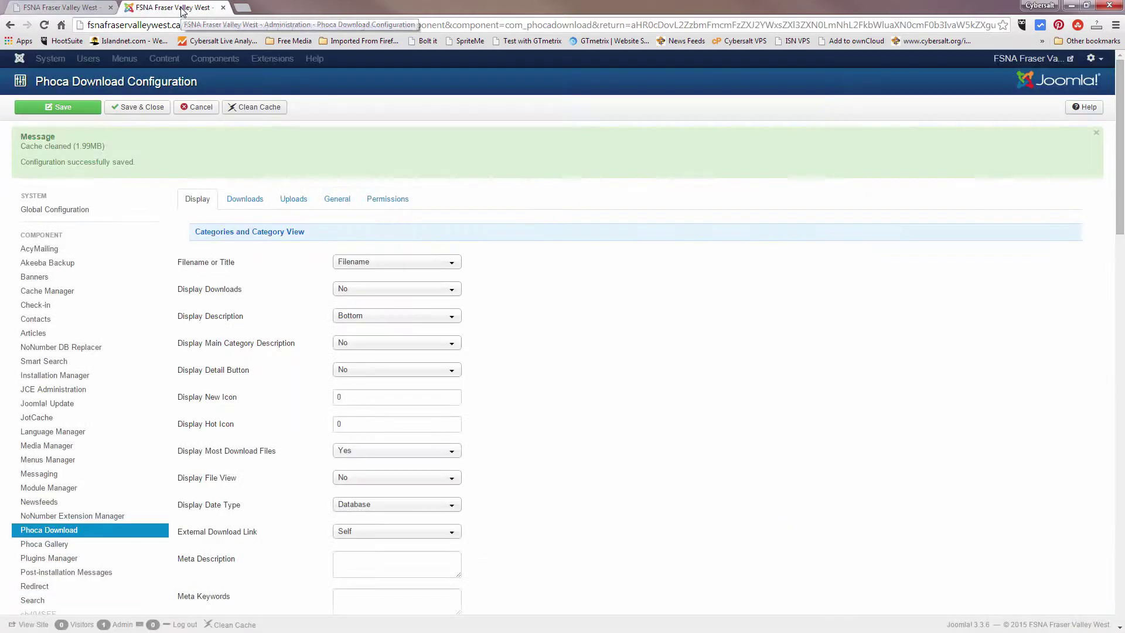
pyautogui.click(65, 7)
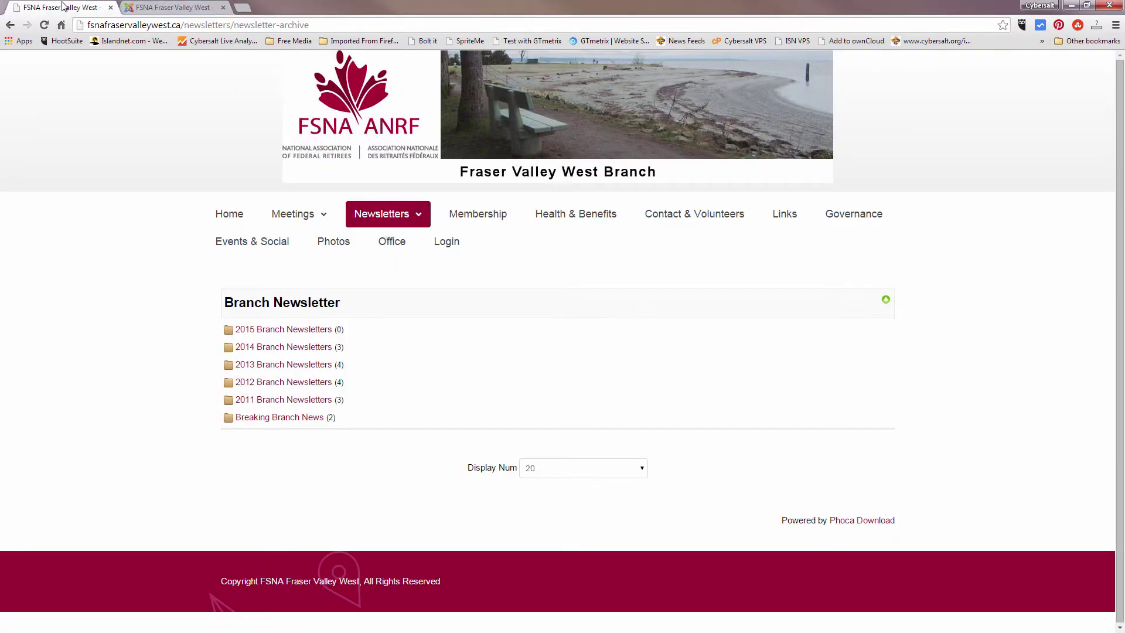